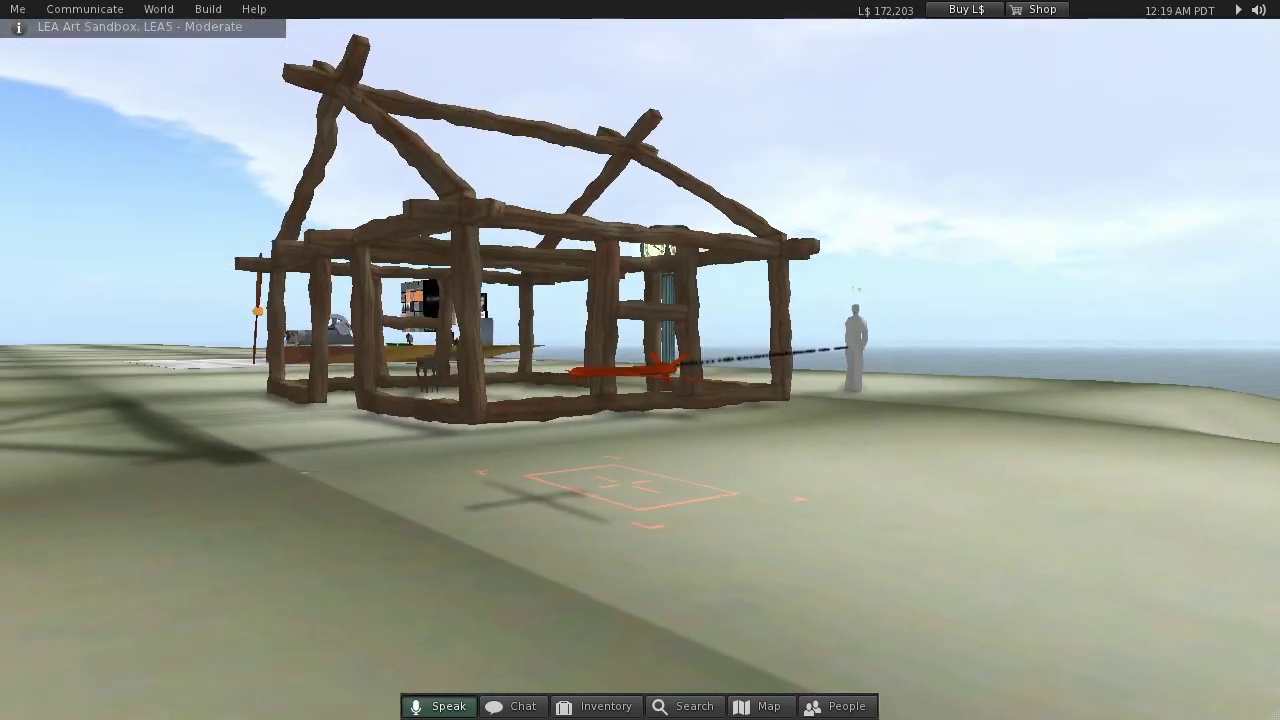
Step: Examine the timber house frame from the side, above and front, and return to the default avatar view
{"action": "left_click_drag", "start_coordinate": [625, 370], "coordinate": [630, 500], "text": "ctrl+alt"}
{"action": "left_click_drag", "start_coordinate": [852, 164], "coordinate": [712, 164], "text": "ctrl+alt"}
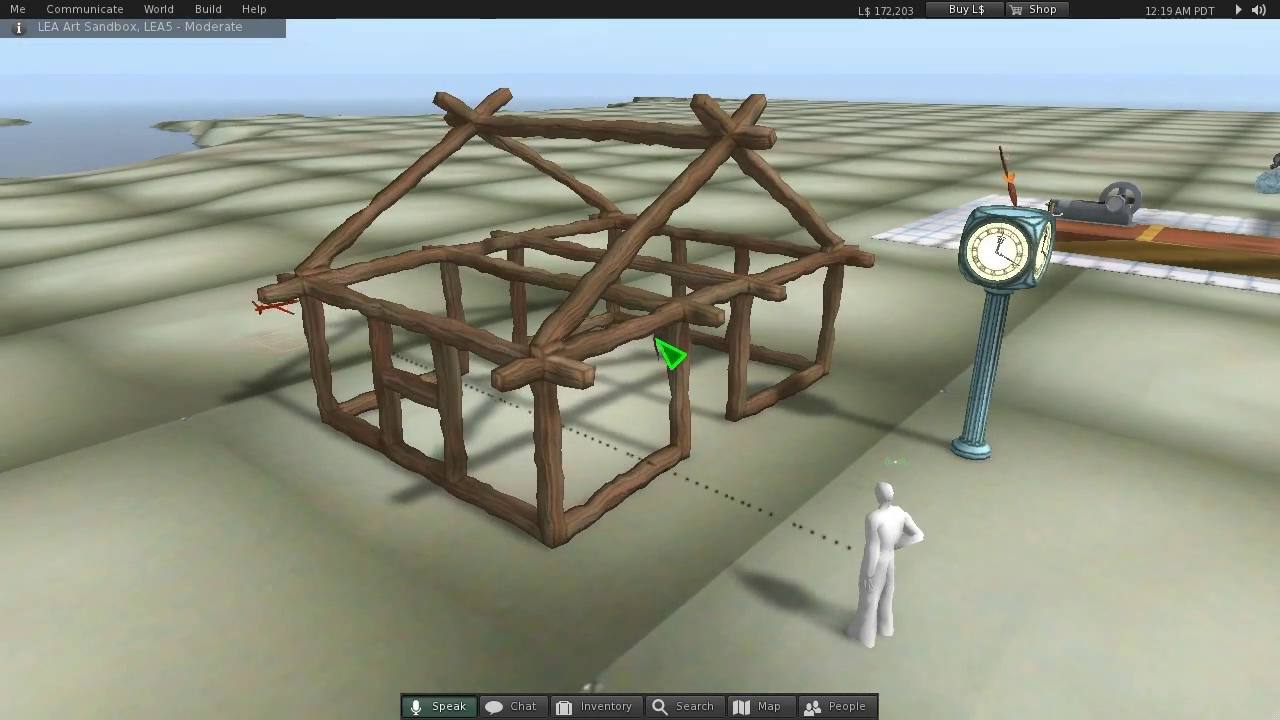
{"action": "left_click_drag", "start_coordinate": [692, 315], "coordinate": [622, 333], "text": "ctrl+alt"}
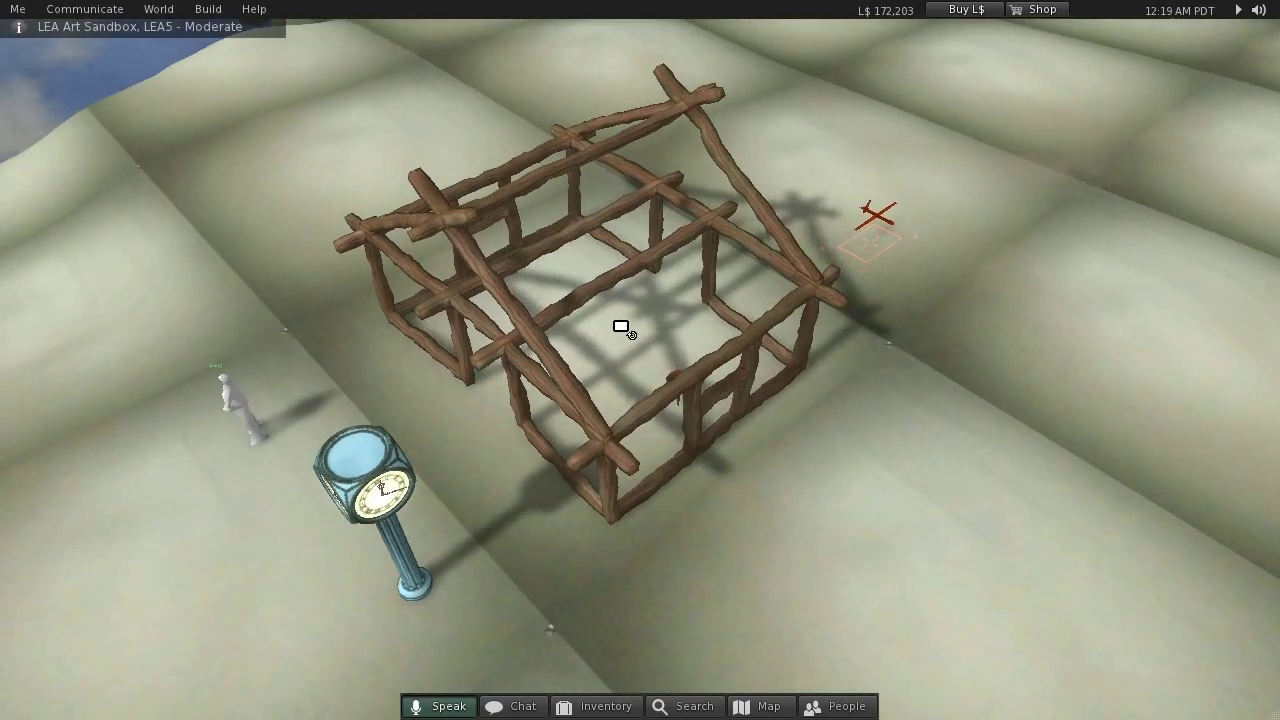
{"action": "left_click_drag", "start_coordinate": [617, 280], "coordinate": [690, 358], "text": "ctrl+alt"}
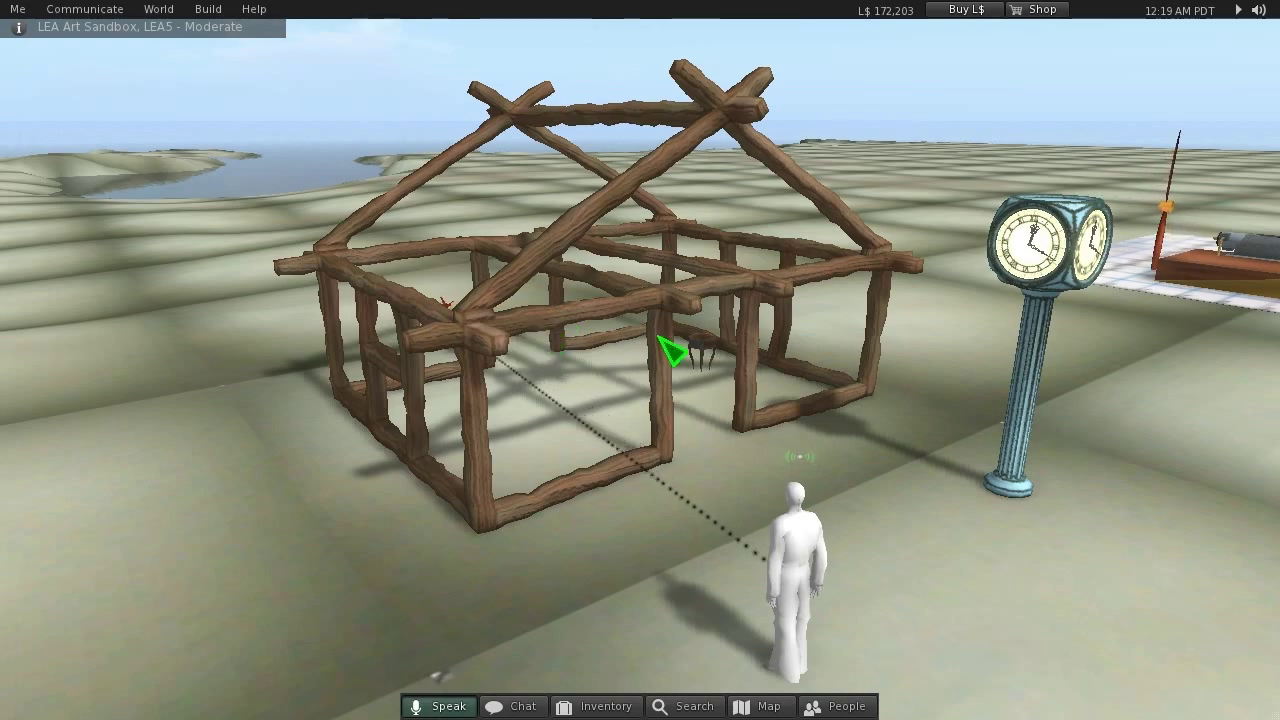
{"action": "left_click_drag", "start_coordinate": [658, 345], "coordinate": [640, 375], "text": "ctrl+alt"}
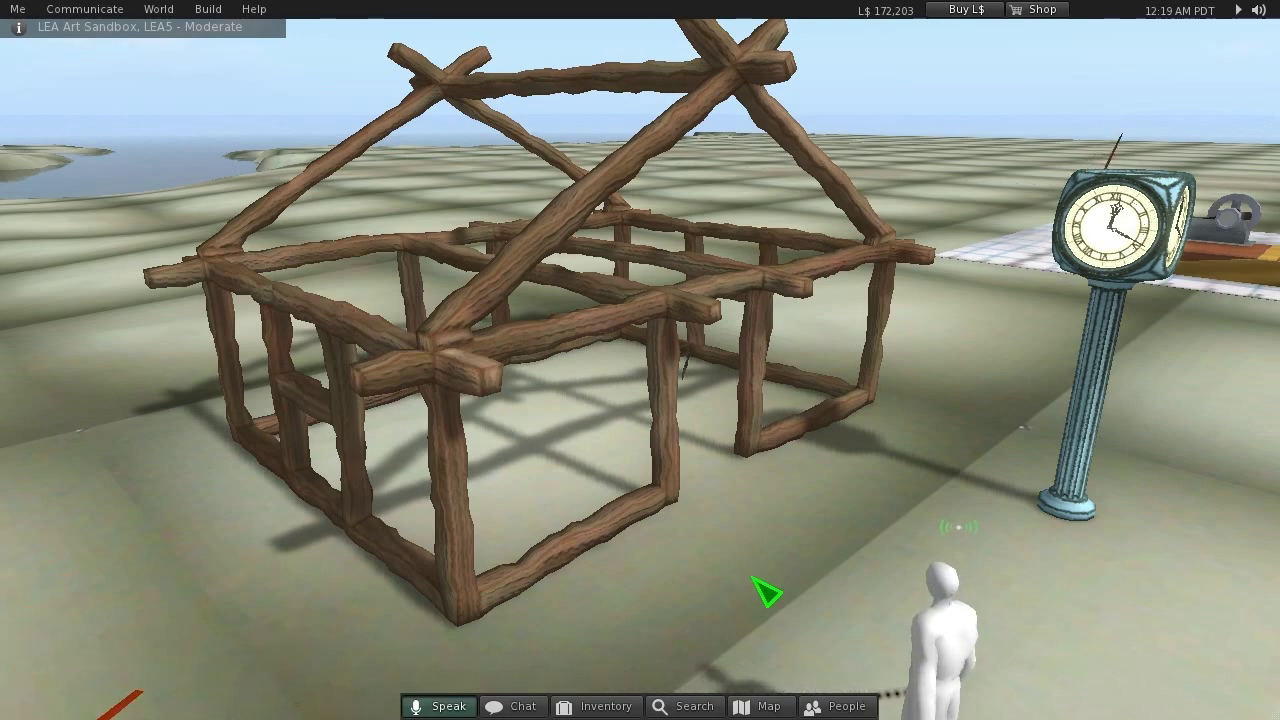
{"action": "key", "text": "Escape"}
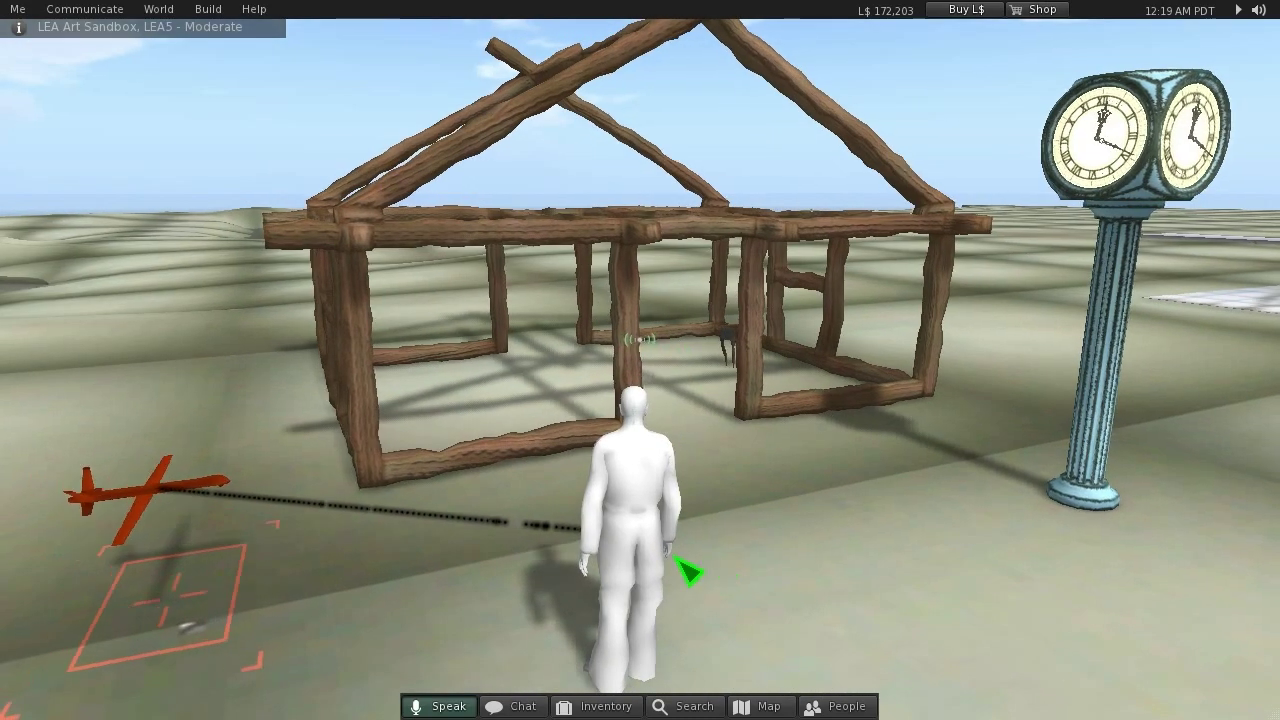
Step: Walk the avatar up to and into the house frame's front doorway, and back out again
{"action": "key", "text": "Right"}
{"action": "key", "text": "Up"}
{"action": "key", "text": "Left"}
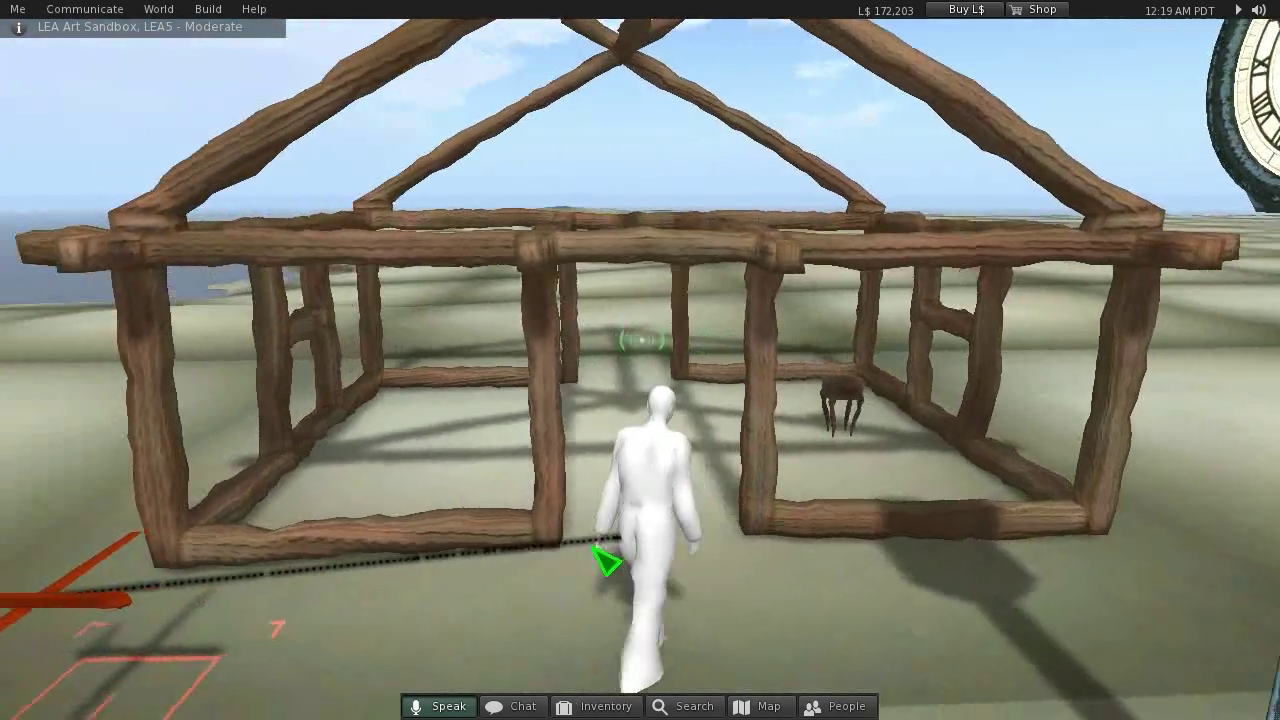
{"action": "key", "text": "Up"}
{"action": "key", "text": "Up"}
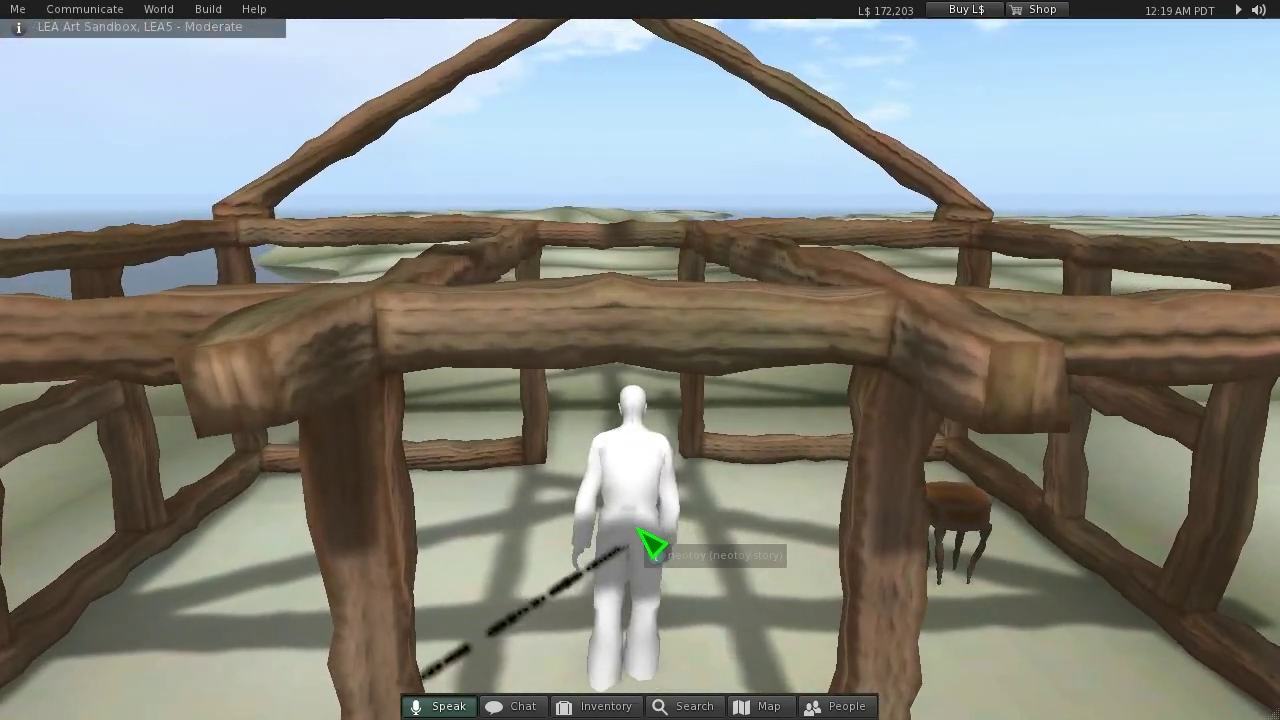
{"action": "key", "text": "Down"}
{"action": "key", "text": "Left"}
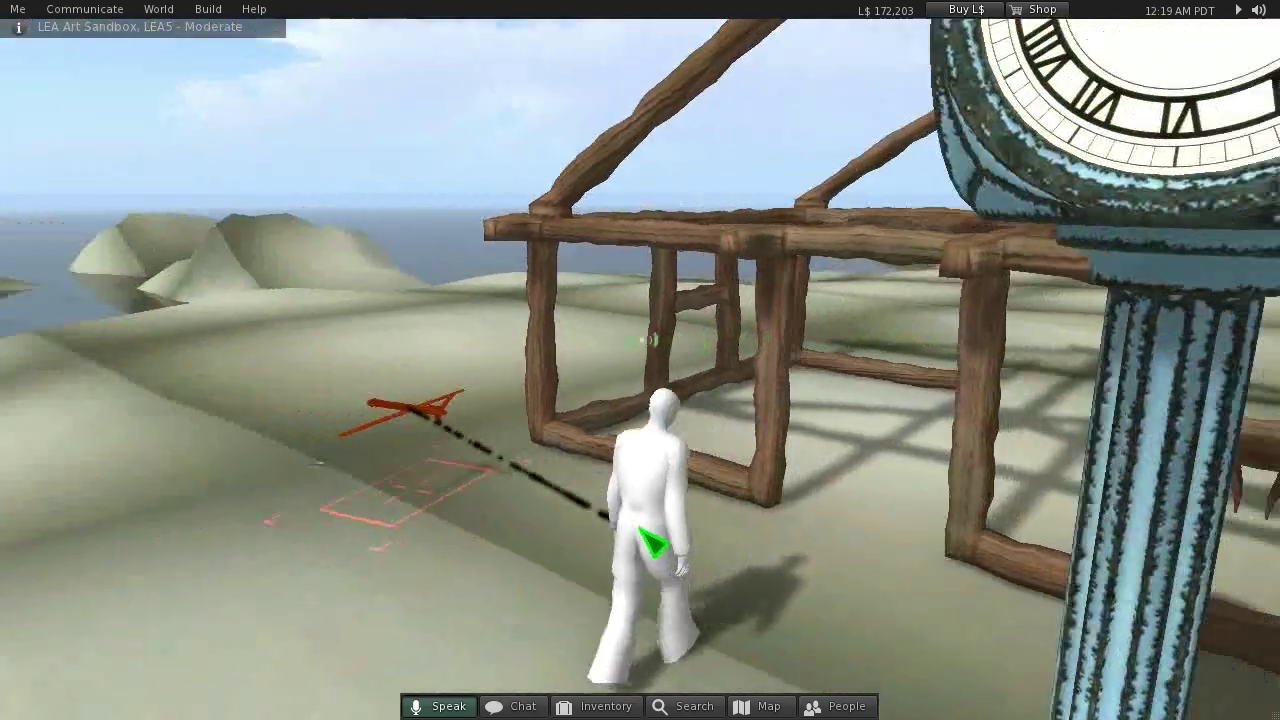
Step: Walk the avatar against the open wall bay beside the front doorway to test its collision, and back away
{"action": "key", "text": "Up"}
{"action": "key", "text": "Right"}
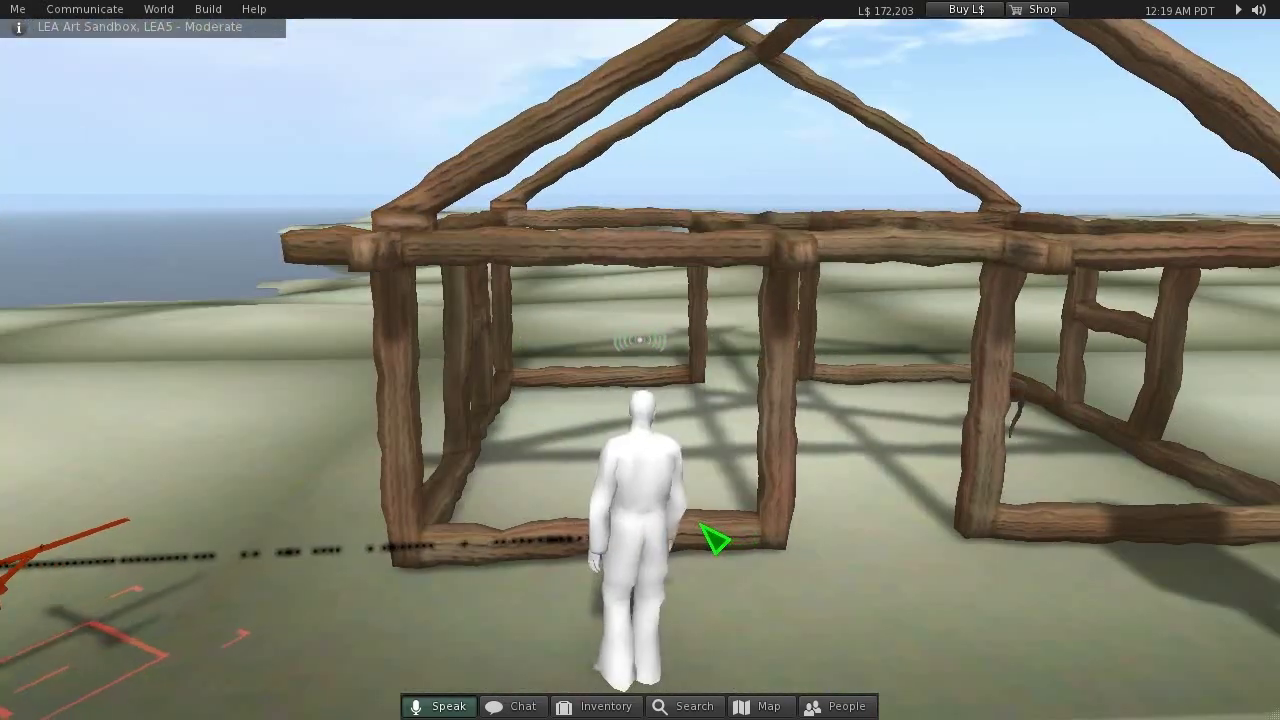
{"action": "key", "text": "Up"}
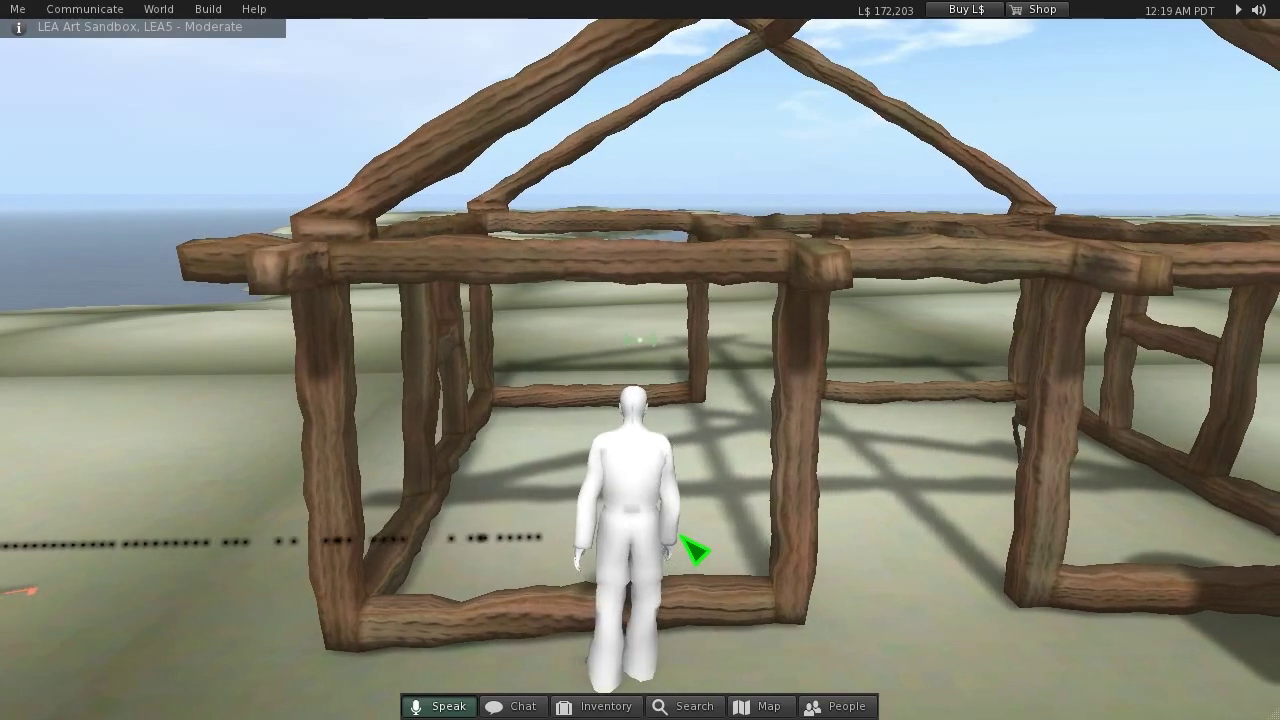
{"action": "key", "text": "Down"}
{"action": "key", "text": "Up"}
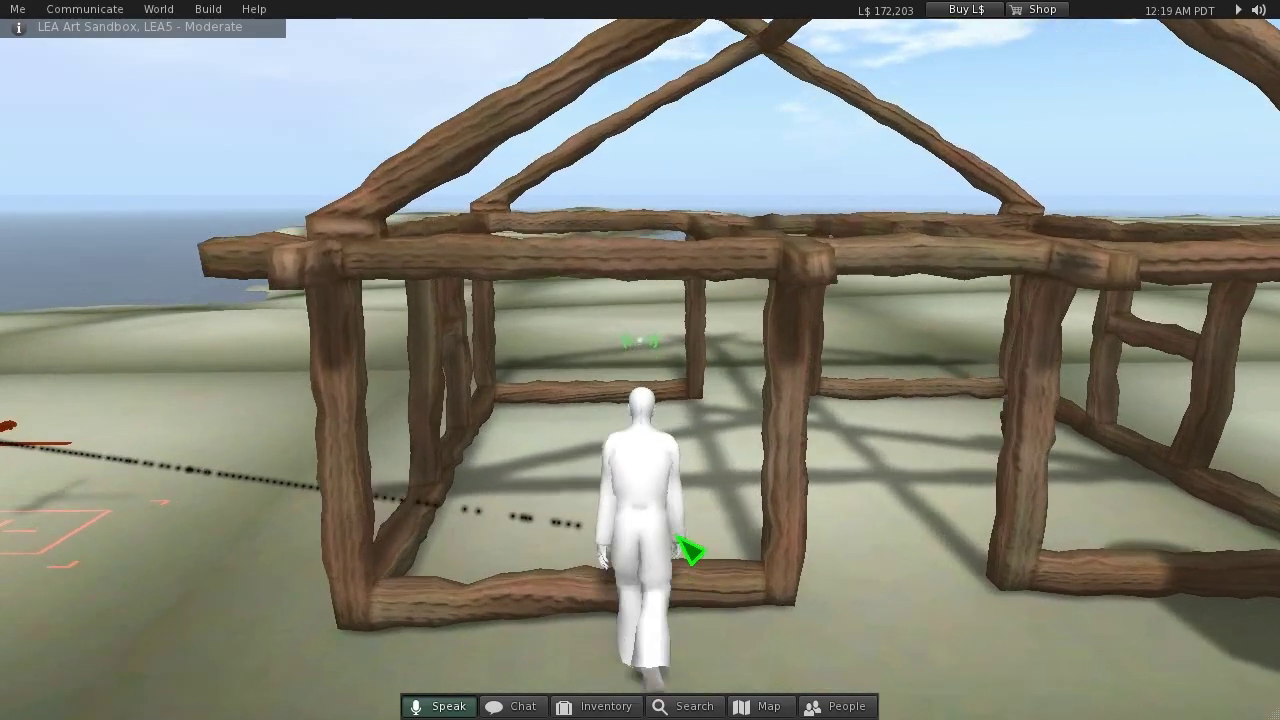
{"action": "key", "text": "Down"}
{"action": "key", "text": "Right"}
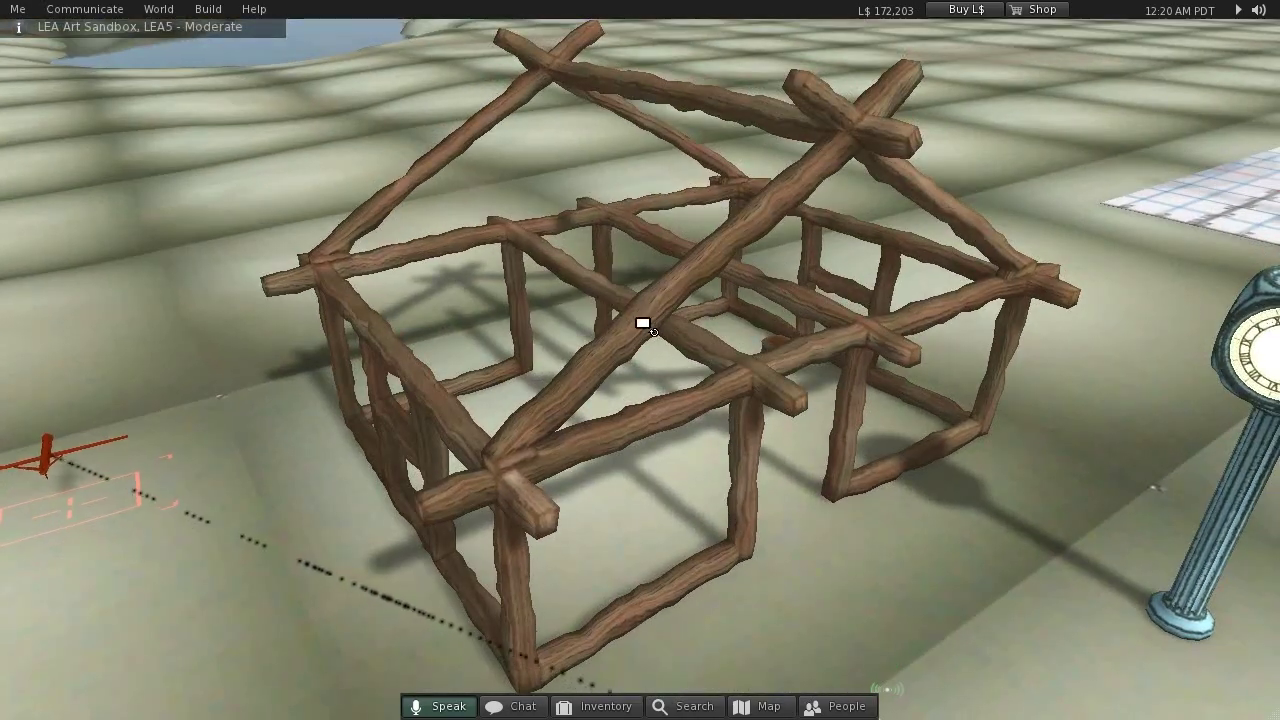
Step: Examine the timber house frame's side walls, beams and roof from elevated angles around the building
{"action": "left_click_drag", "start_coordinate": [643, 323], "coordinate": [702, 416], "text": "ctrl+alt"}
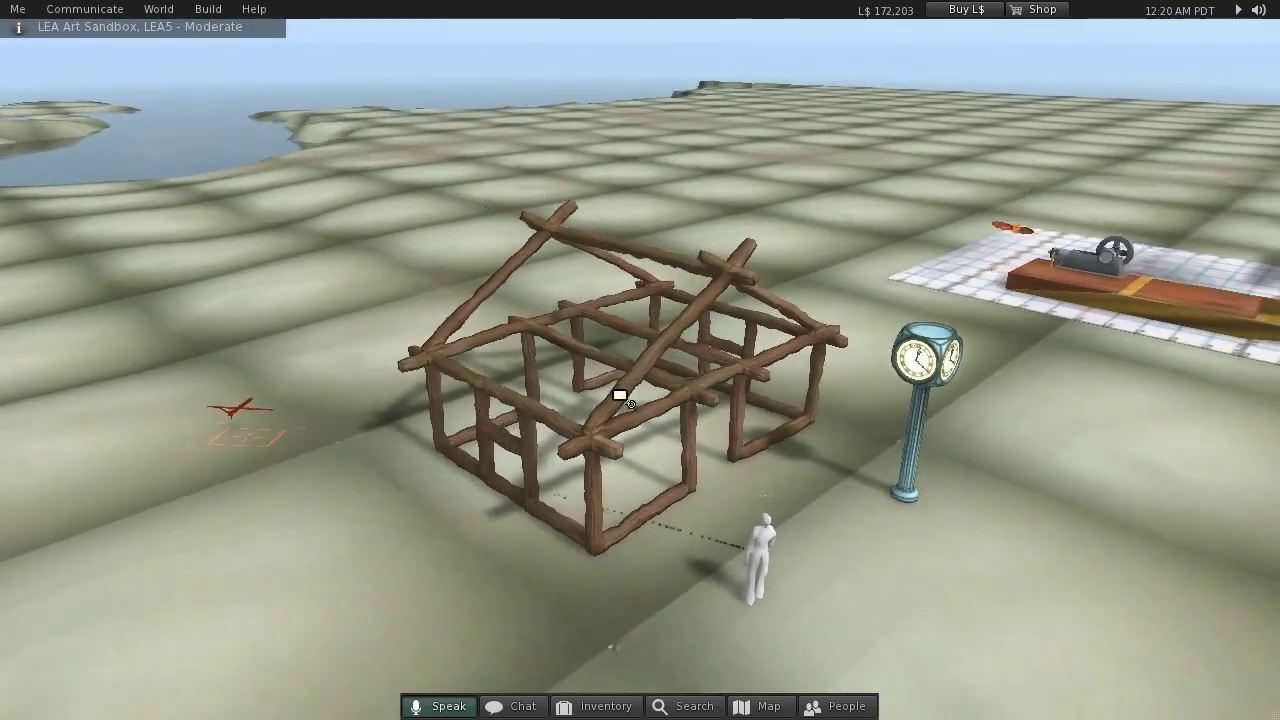
{"action": "left_click_drag", "start_coordinate": [620, 397], "coordinate": [40, 410], "text": "ctrl+alt"}
{"action": "left_click_drag", "start_coordinate": [580, 410], "coordinate": [500, 400], "text": "ctrl+alt"}
{"action": "left_click_drag", "start_coordinate": [640, 390], "coordinate": [760, 225], "text": "alt"}
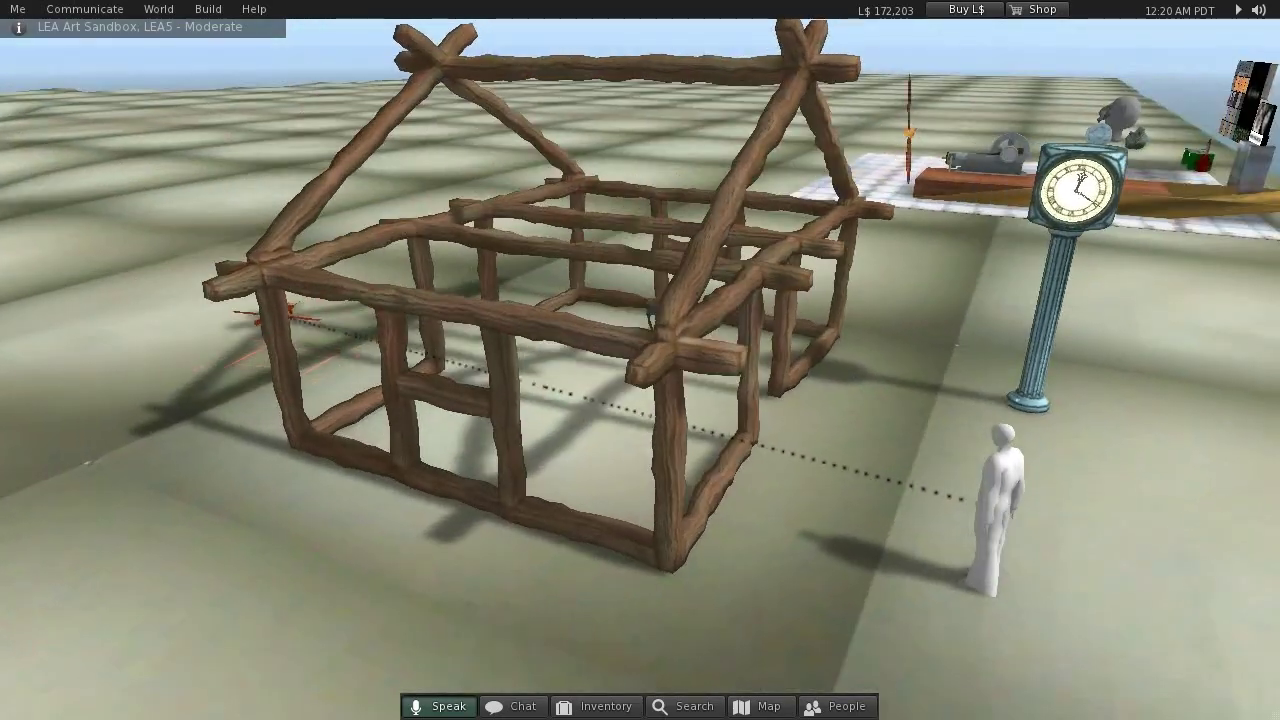
{"action": "left_click_drag", "start_coordinate": [651, 313], "coordinate": [410, 470], "text": "ctrl+alt"}
{"action": "left_click_drag", "start_coordinate": [540, 410], "coordinate": [550, 305], "text": "ctrl+alt"}
{"action": "left_click_drag", "start_coordinate": [637, 397], "coordinate": [728, 435], "text": "ctrl+alt"}
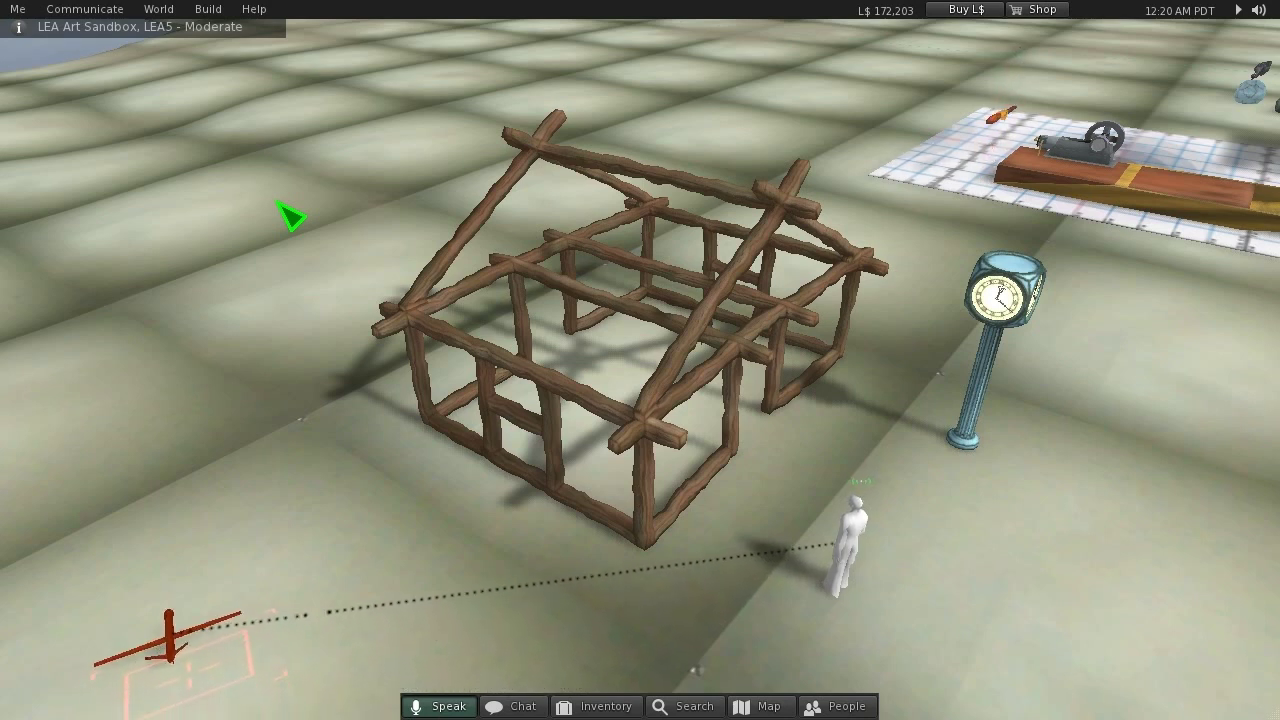
Step: Enable the viewer's Advanced and Develop menus
{"action": "key", "text": "ctrl+alt+d"}
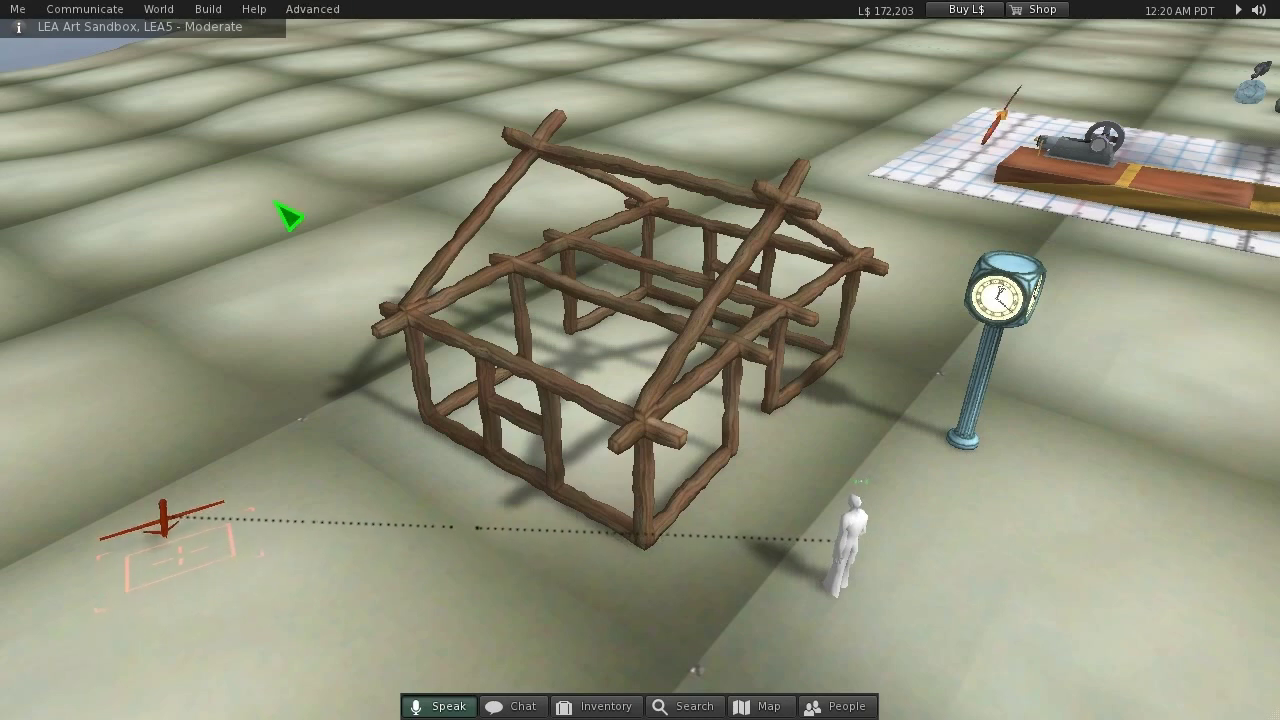
{"action": "left_click", "coordinate": [333, 12]}
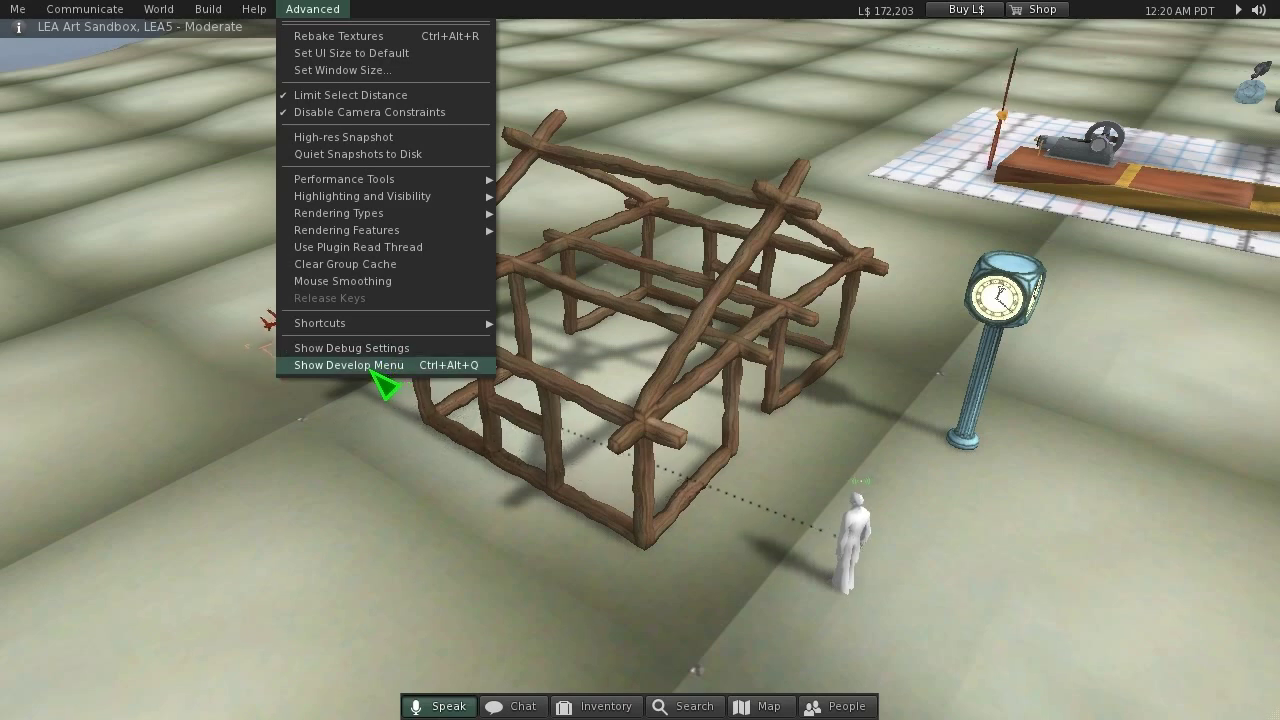
{"action": "left_click", "coordinate": [384, 383]}
Step: Turn on the Physics Shapes render metadata display from the developer options
{"action": "left_click", "coordinate": [382, 12]}
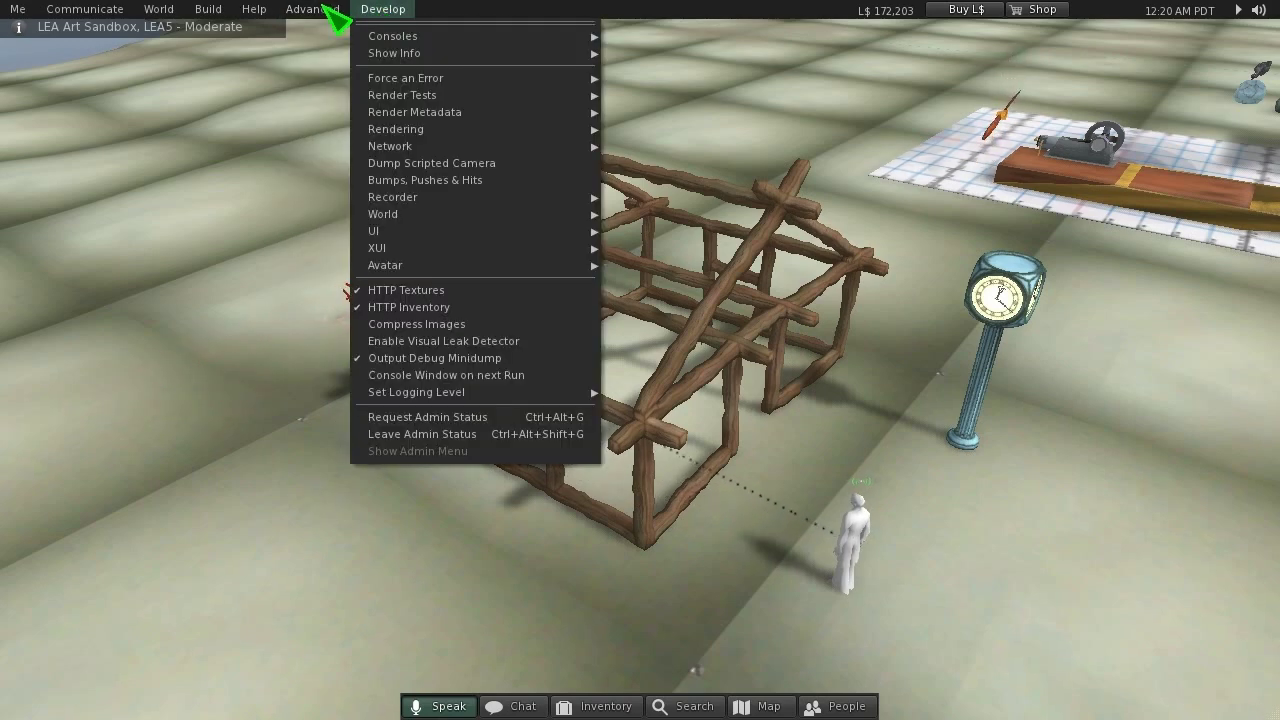
{"action": "mouse_move", "coordinate": [328, 9]}
{"action": "mouse_move", "coordinate": [381, 8]}
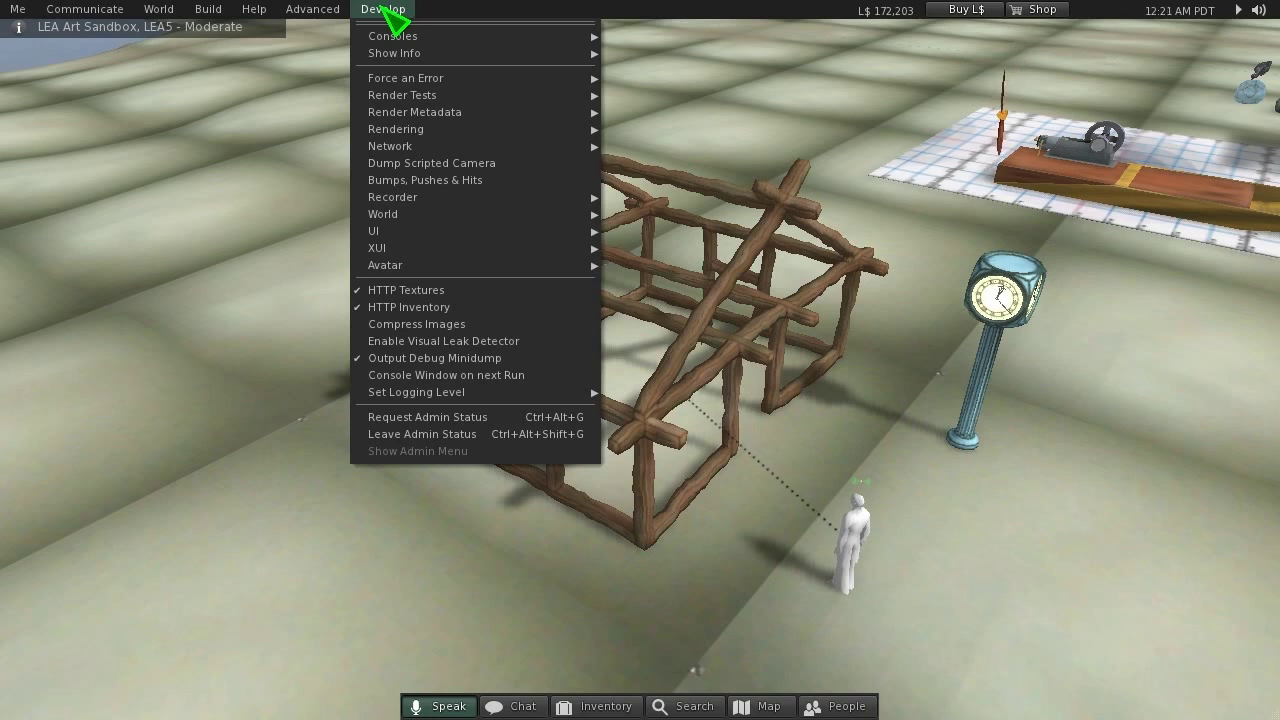
{"action": "mouse_move", "coordinate": [425, 110]}
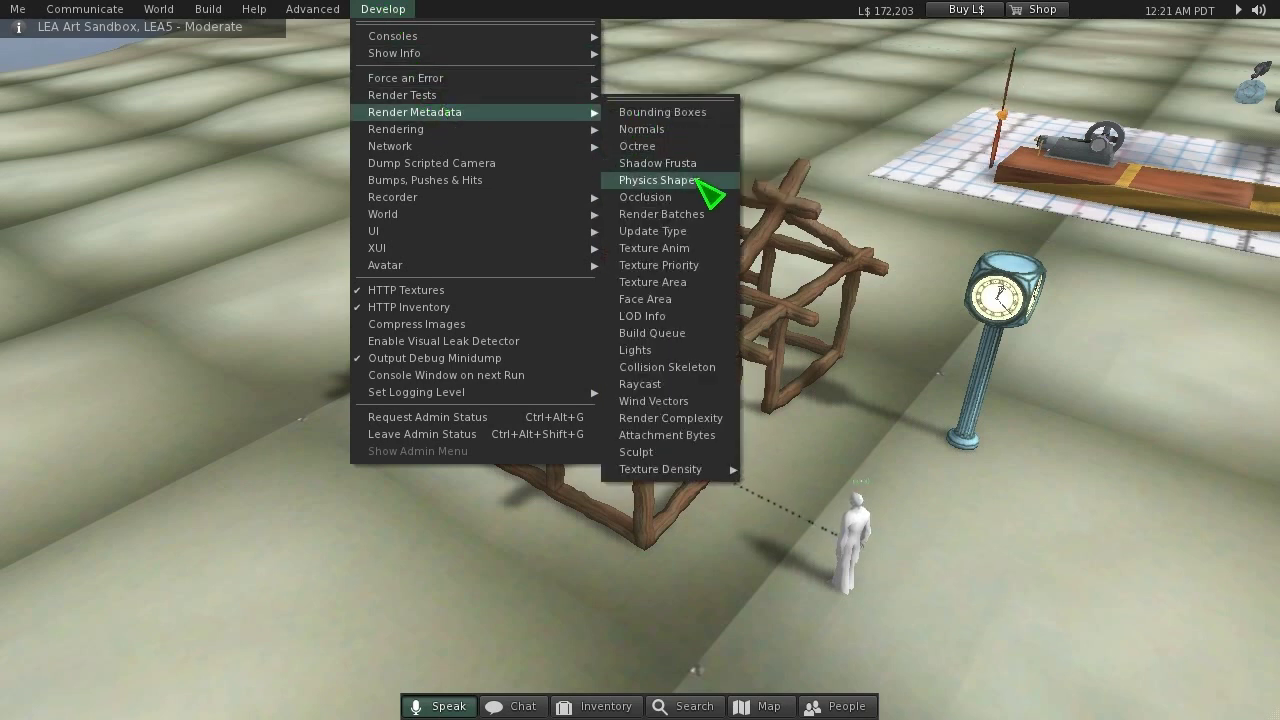
{"action": "left_click", "coordinate": [702, 189]}
Step: Examine the physics shapes of the street clock and the house's front wall
{"action": "left_click_drag", "start_coordinate": [730, 333], "coordinate": [705, 414], "text": "ctrl+alt"}
{"action": "left_click_drag", "start_coordinate": [683, 365], "coordinate": [592, 343], "text": "alt"}
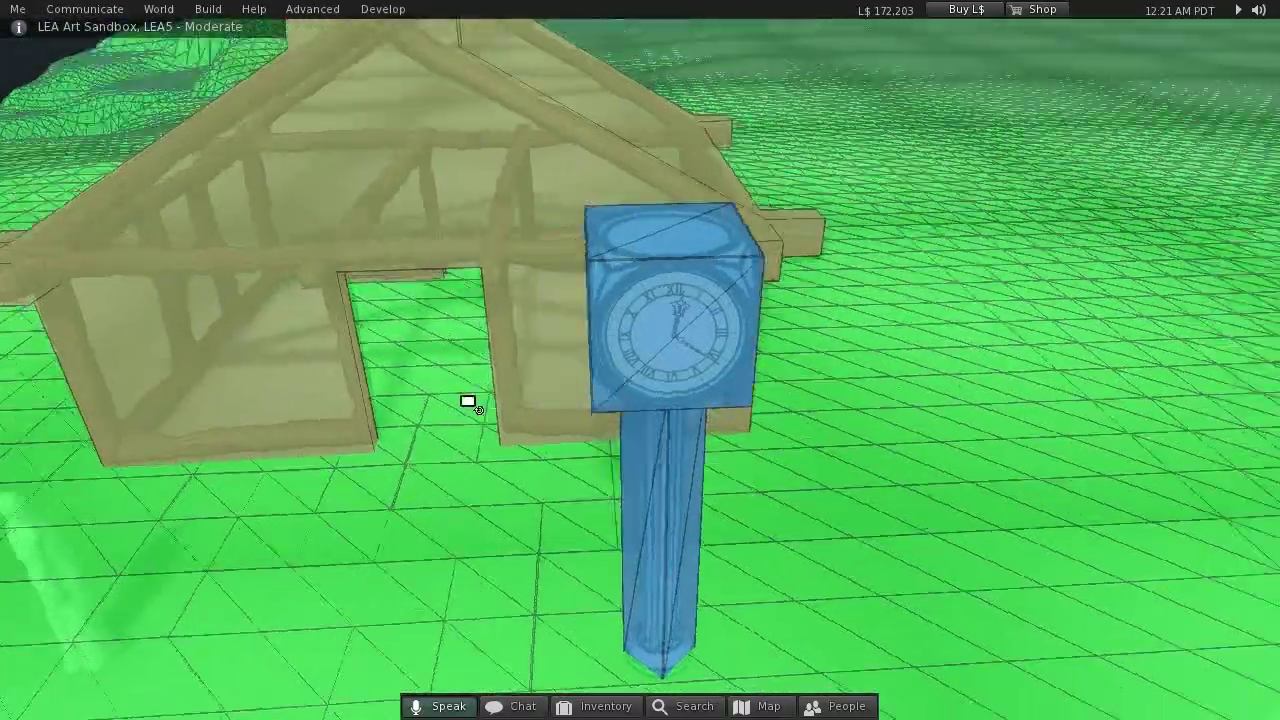
{"action": "left_click_drag", "start_coordinate": [469, 403], "coordinate": [627, 283], "text": "ctrl+alt"}
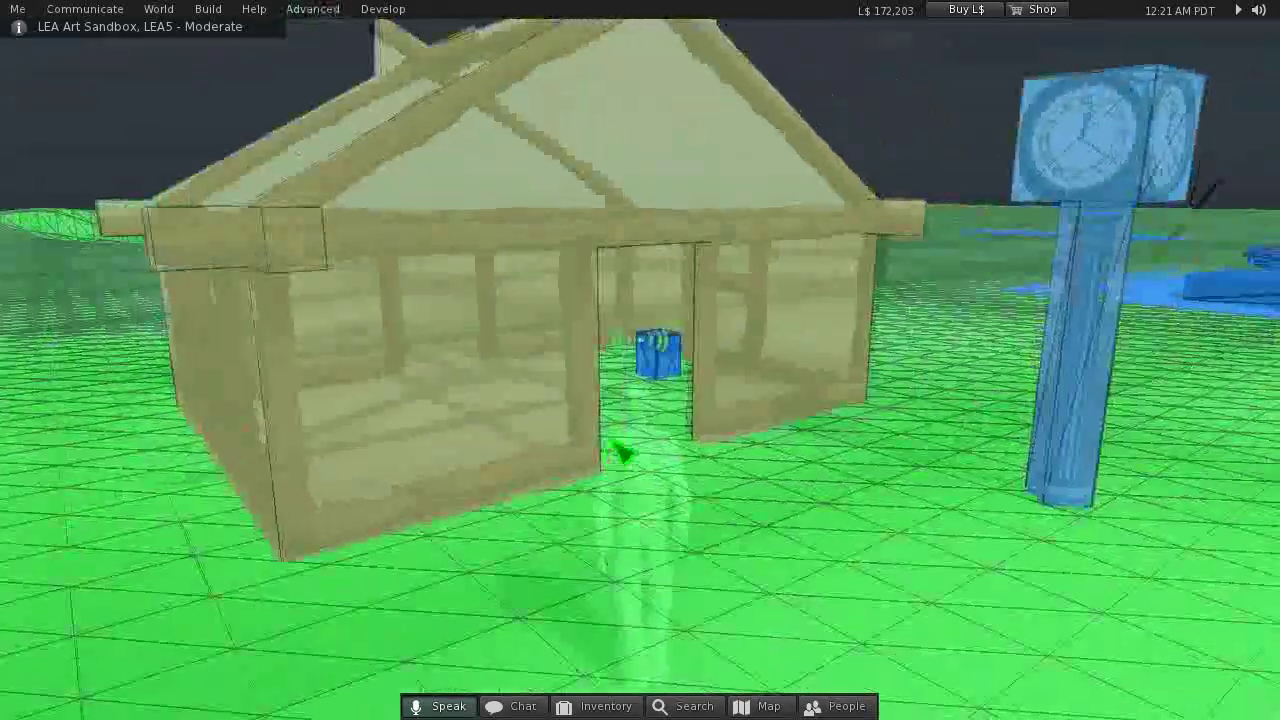
Step: Walk through the house in first-person view to inspect its wall and doorway physics, and return to world view
{"action": "left_click_drag", "start_coordinate": [622, 455], "coordinate": [639, 359], "text": "alt"}
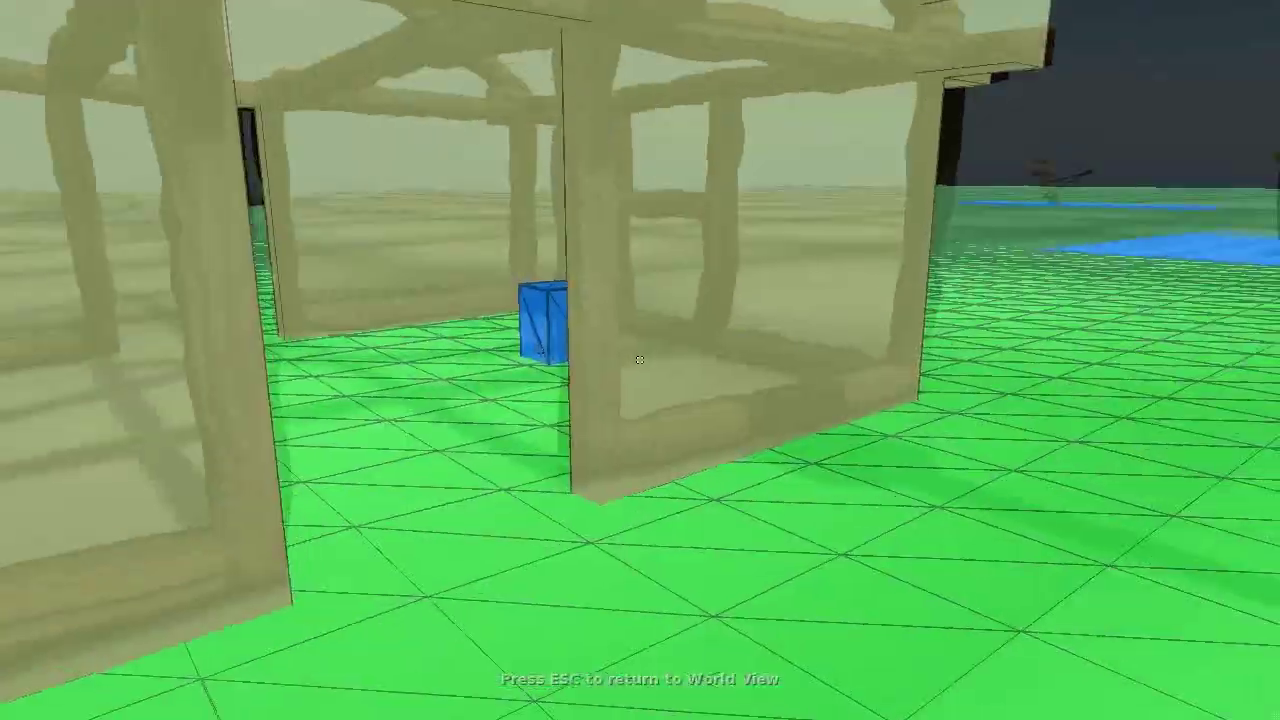
{"action": "key", "text": "w"}
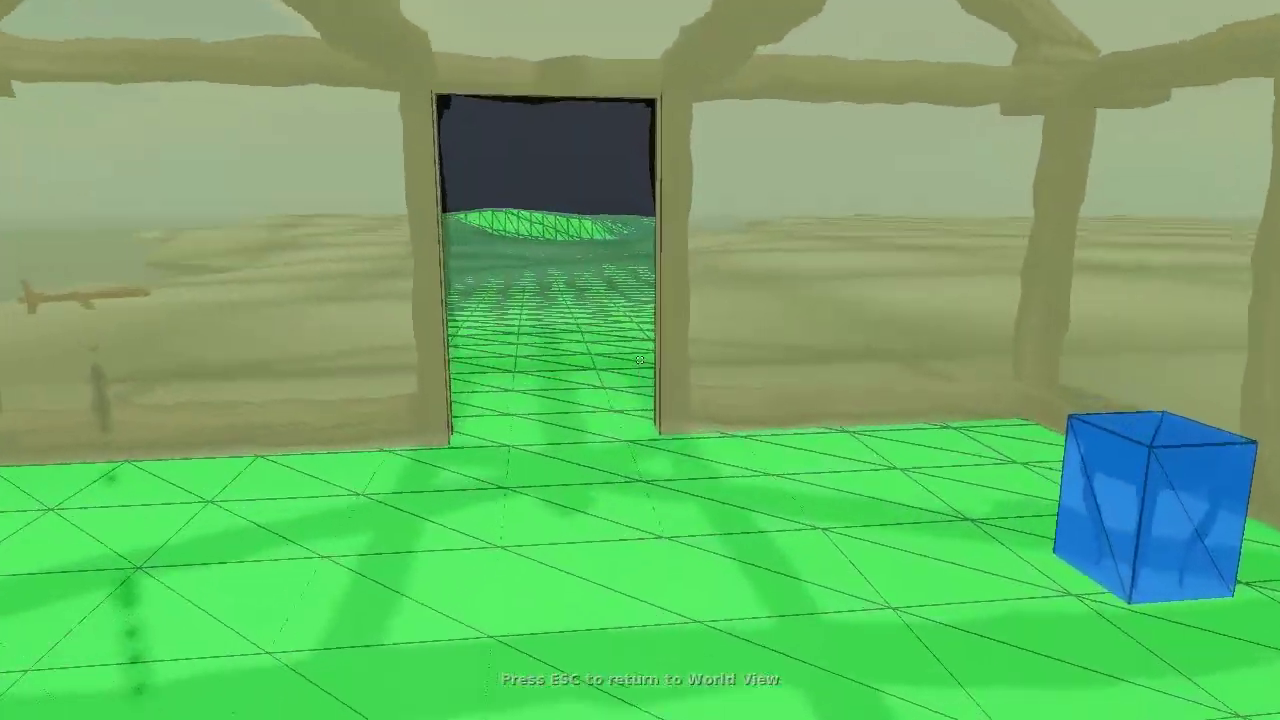
{"action": "key", "text": "w"}
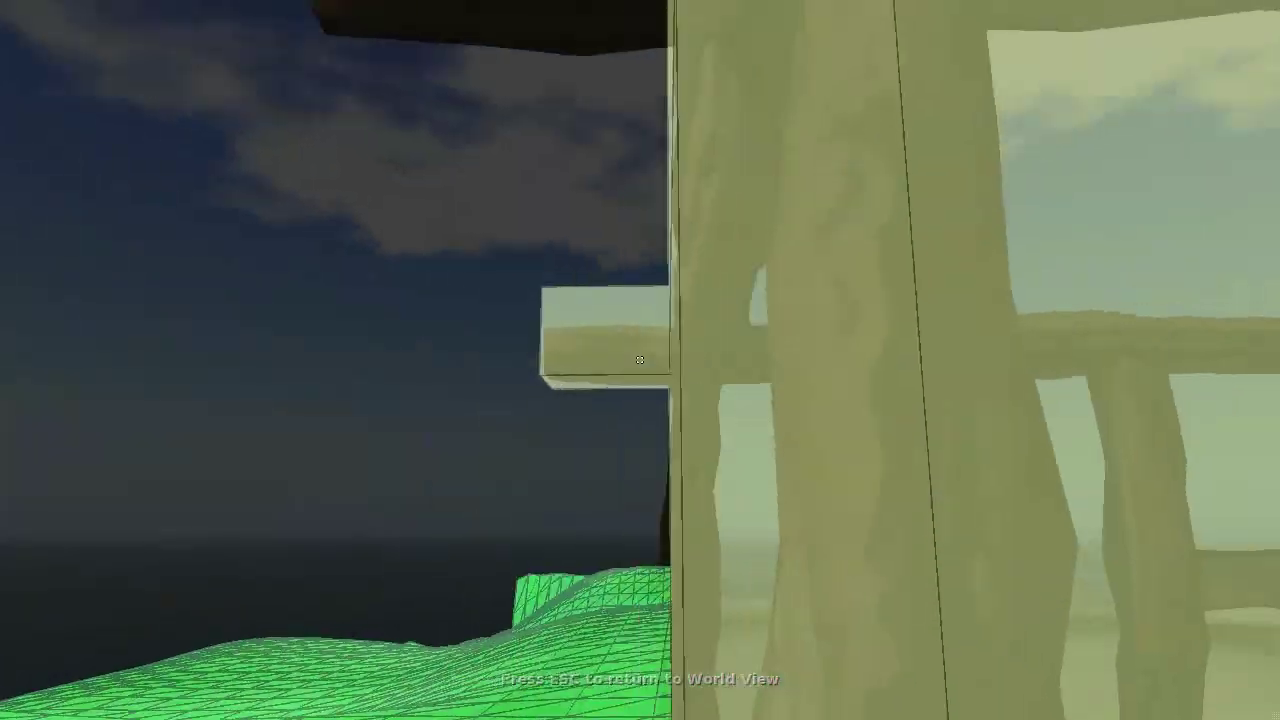
{"action": "key", "text": "Escape"}
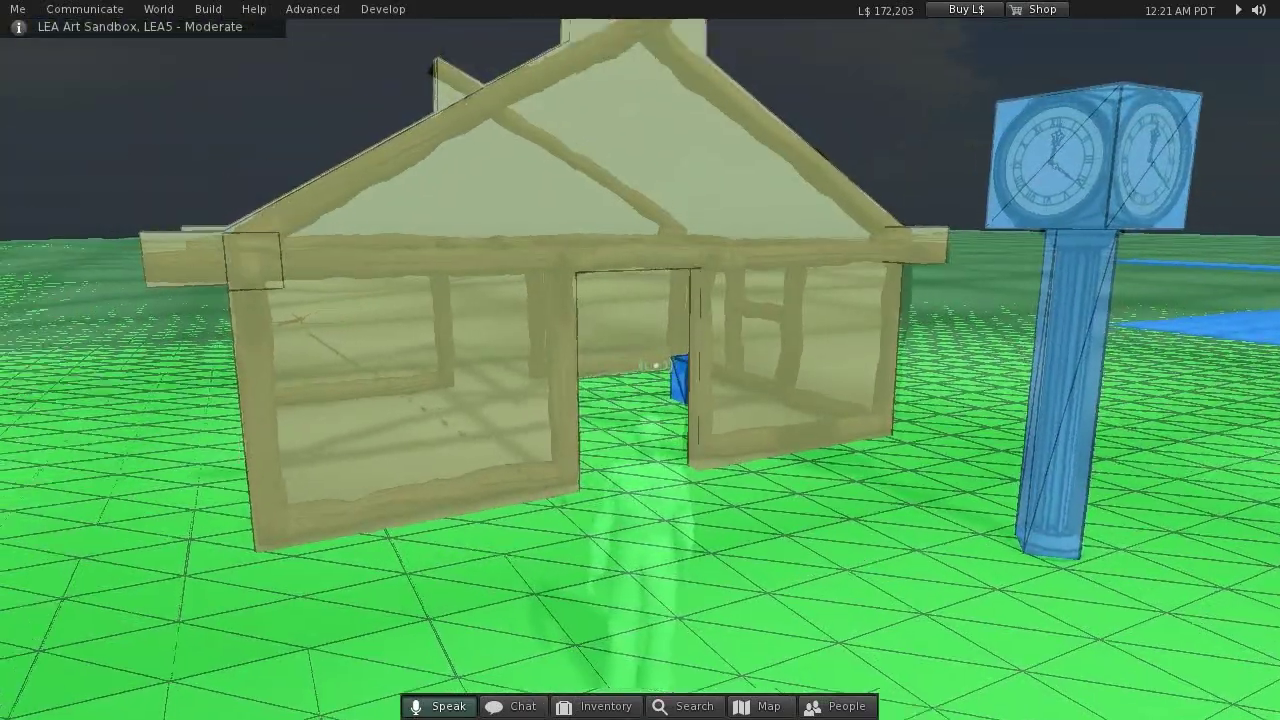
Step: Examine the physics shape around the roof gables and crossed rafter ends from the front and back
{"action": "left_click_drag", "start_coordinate": [640, 360], "coordinate": [470, 395], "text": "ctrl+alt"}
{"action": "left_click_drag", "start_coordinate": [831, 380], "coordinate": [640, 369], "text": "ctrl+alt"}
{"action": "left_click_drag", "start_coordinate": [706, 306], "coordinate": [738, 112], "text": "alt"}
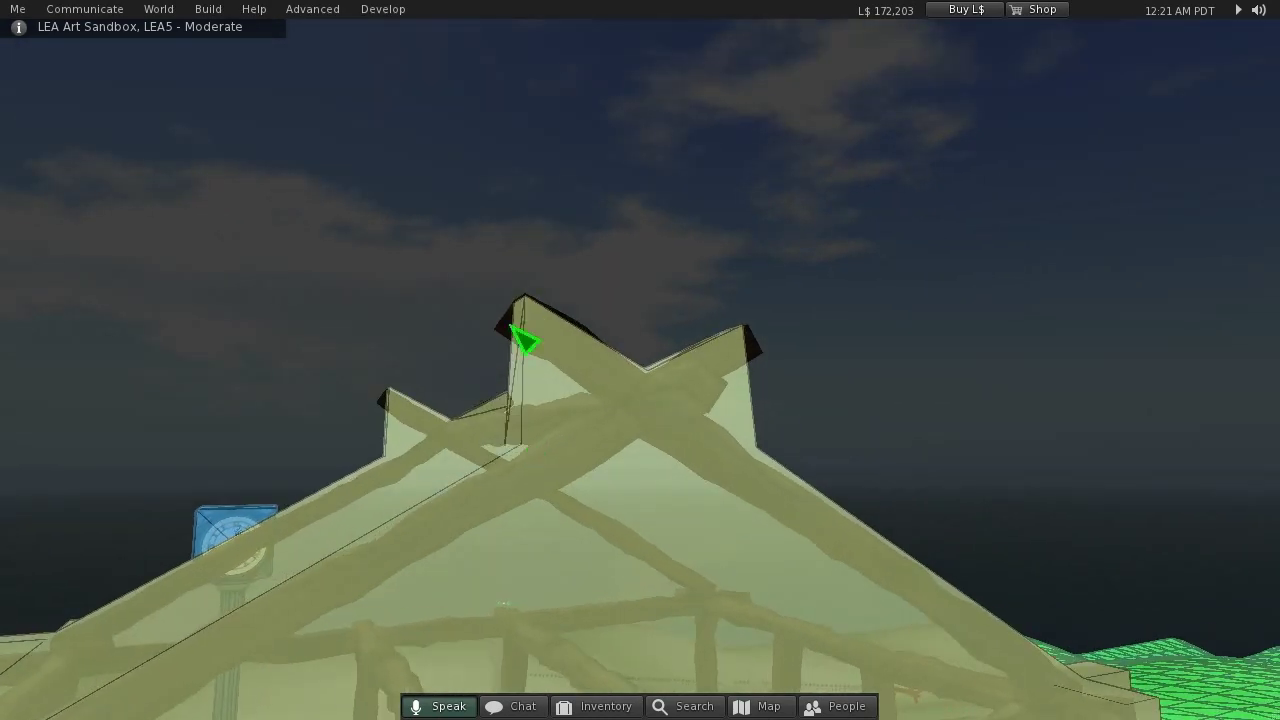
{"action": "left_click_drag", "start_coordinate": [681, 387], "coordinate": [570, 448], "text": "ctrl+alt"}
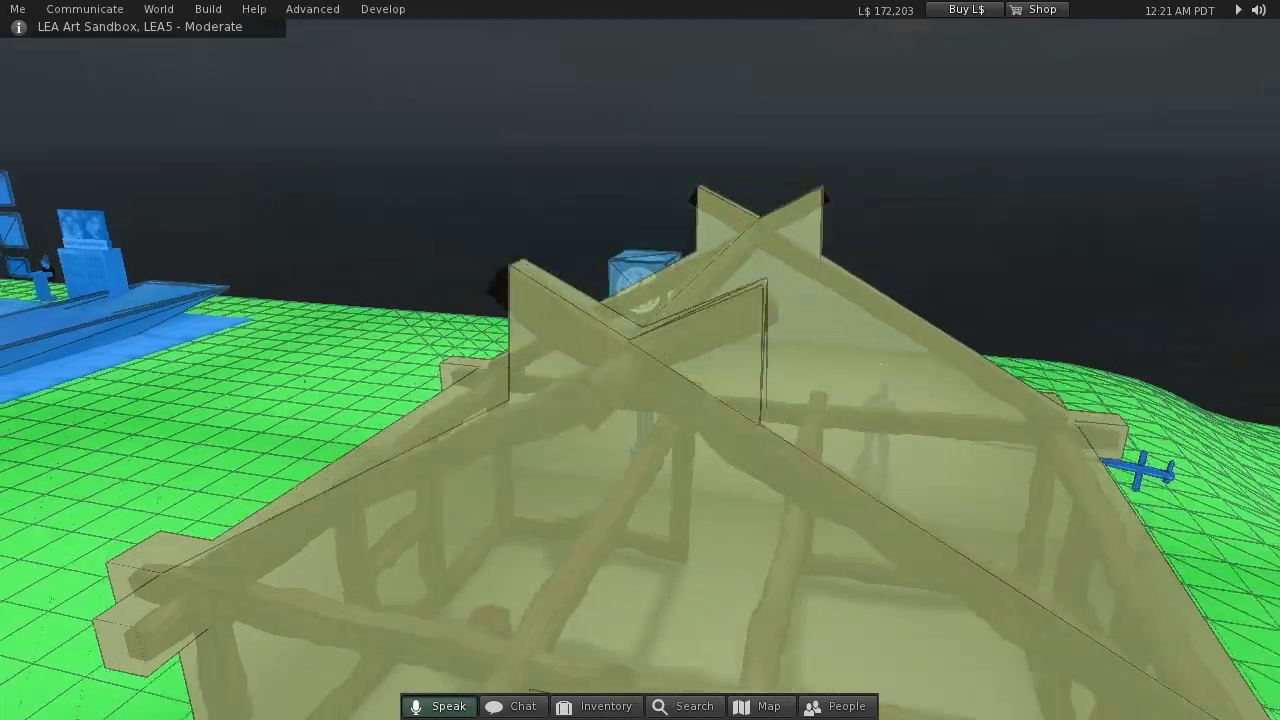
{"action": "scroll", "coordinate": [705, 354], "scroll_direction": "down", "scroll_amount": 5}
{"action": "left_click_drag", "start_coordinate": [705, 354], "coordinate": [410, 425], "text": "ctrl+alt"}
{"action": "left_click_drag", "start_coordinate": [543, 337], "coordinate": [575, 190], "text": "alt"}
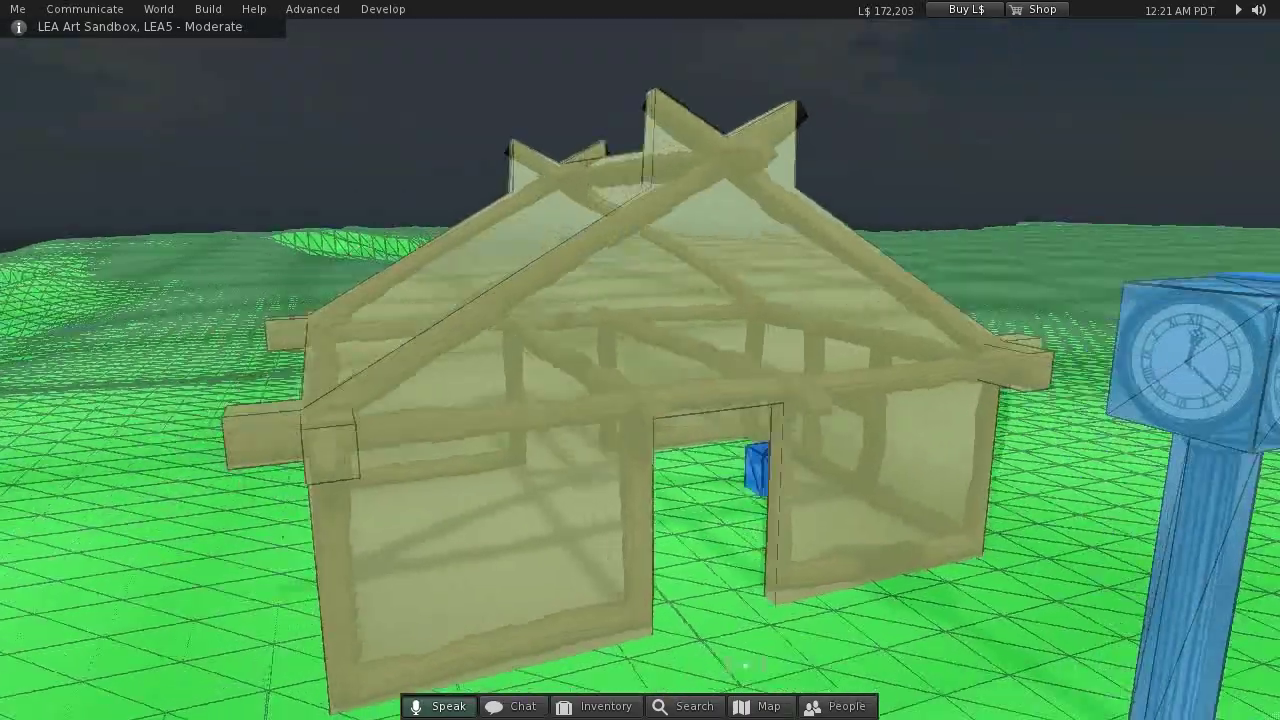
Step: Compare the physics shapes of the house's windowed side wall and the street clock
{"action": "left_click_drag", "start_coordinate": [640, 200], "coordinate": [700, 350], "text": "ctrl+alt"}
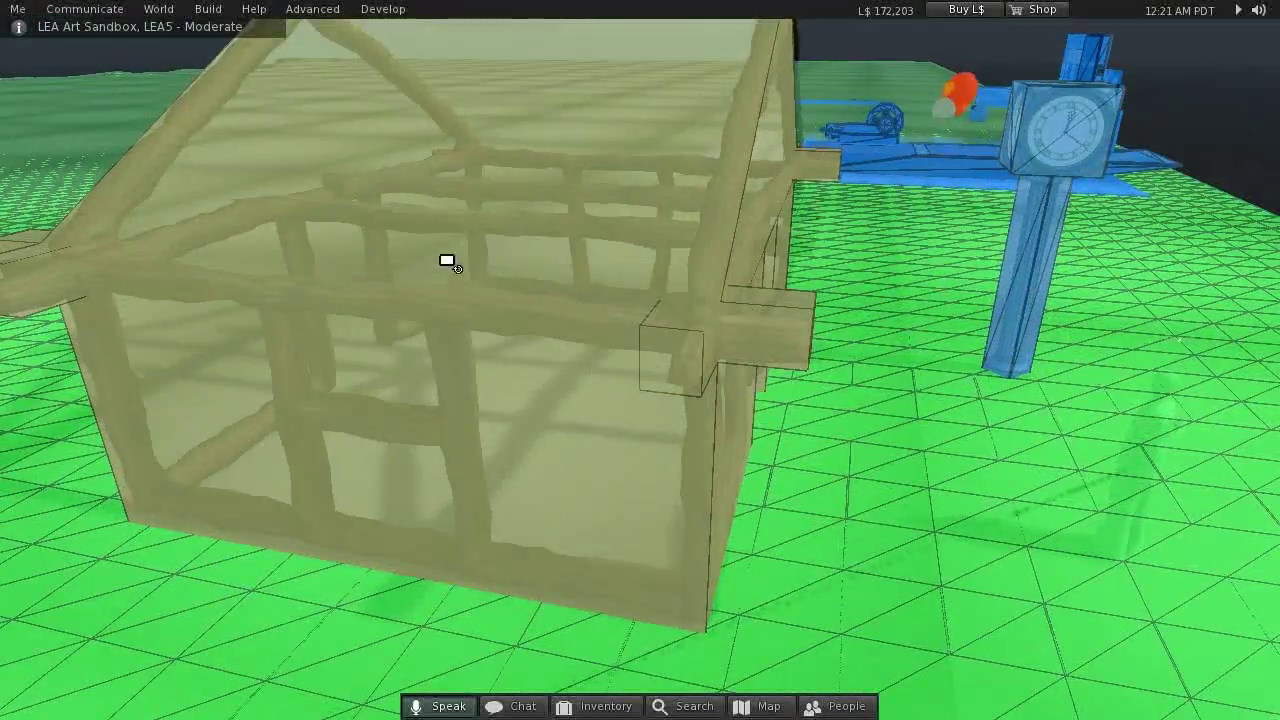
{"action": "left_click_drag", "start_coordinate": [449, 263], "coordinate": [580, 340], "text": "ctrl+alt"}
{"action": "left_click_drag", "start_coordinate": [820, 380], "coordinate": [620, 374], "text": "ctrl+alt"}
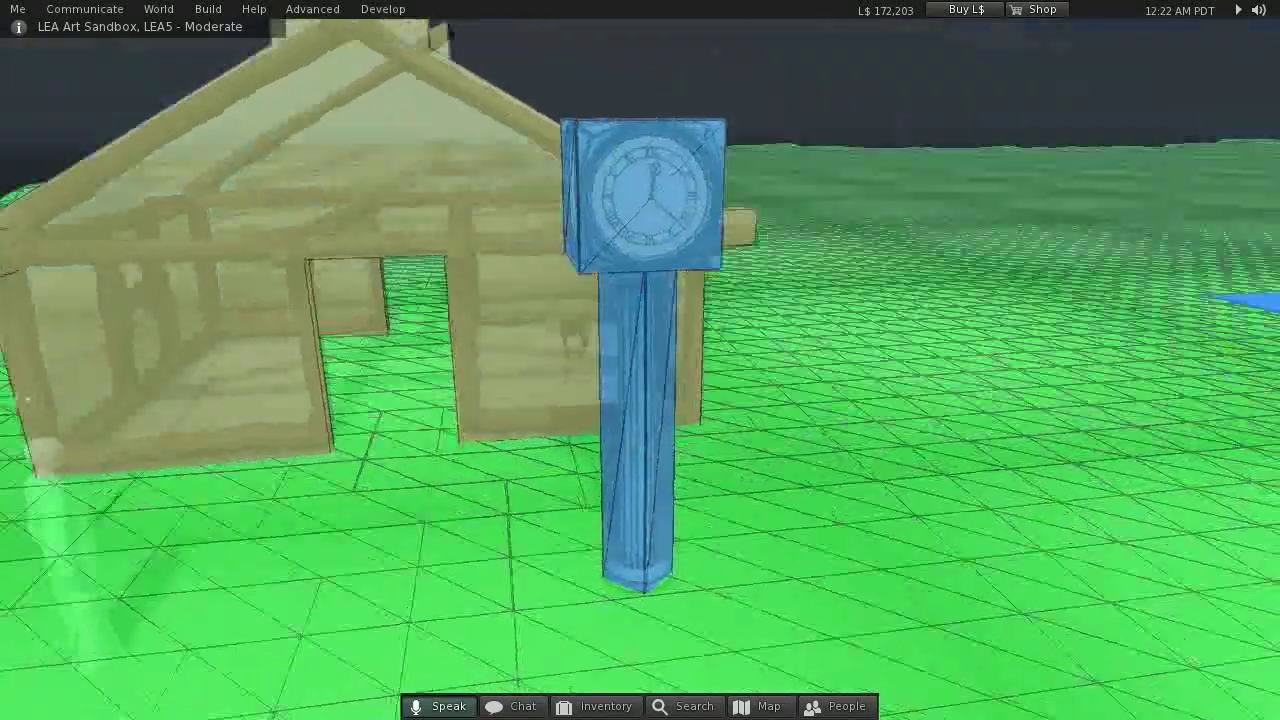
Step: Examine the whole house's physics shape from above and around all sides, ending on an overview with the clock
{"action": "left_click_drag", "start_coordinate": [640, 360], "coordinate": [545, 470], "text": "ctrl+alt"}
{"action": "left_click_drag", "start_coordinate": [648, 231], "coordinate": [401, 368], "text": "ctrl+alt"}
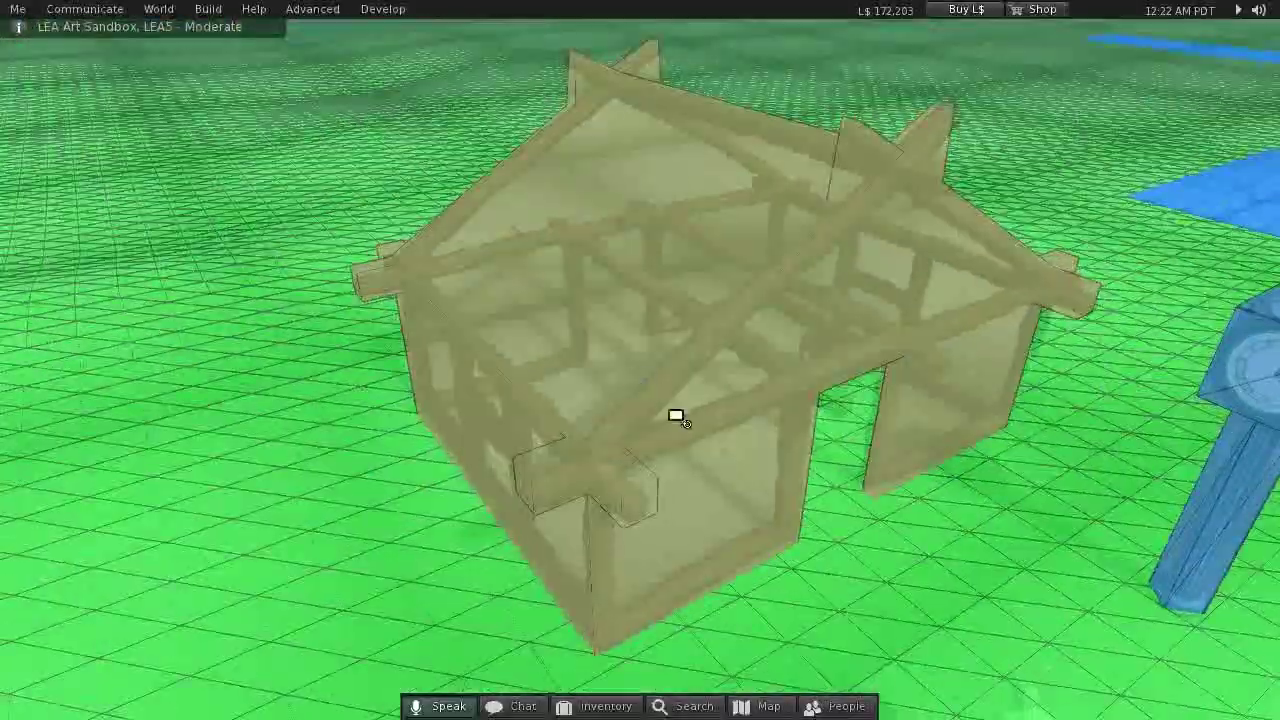
{"action": "left_click_drag", "start_coordinate": [676, 415], "coordinate": [1040, 380], "text": "ctrl+alt"}
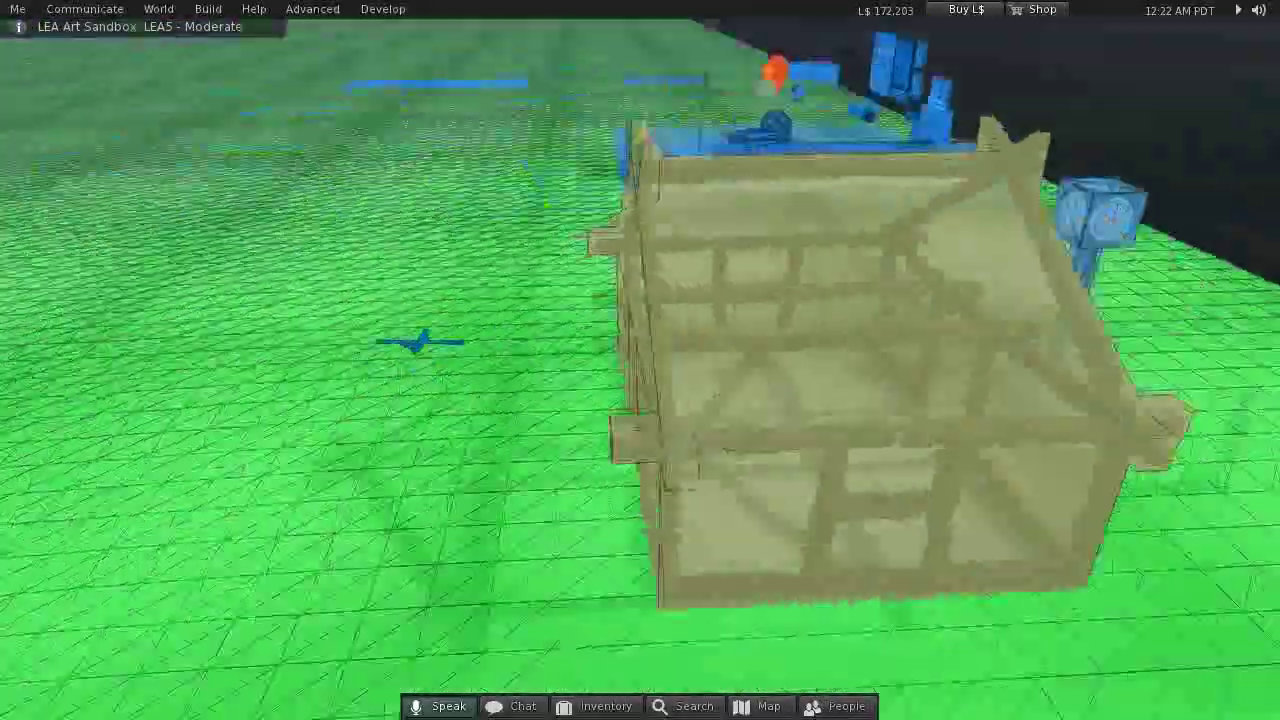
{"action": "left_click_drag", "start_coordinate": [686, 366], "coordinate": [400, 480], "text": "ctrl+alt"}
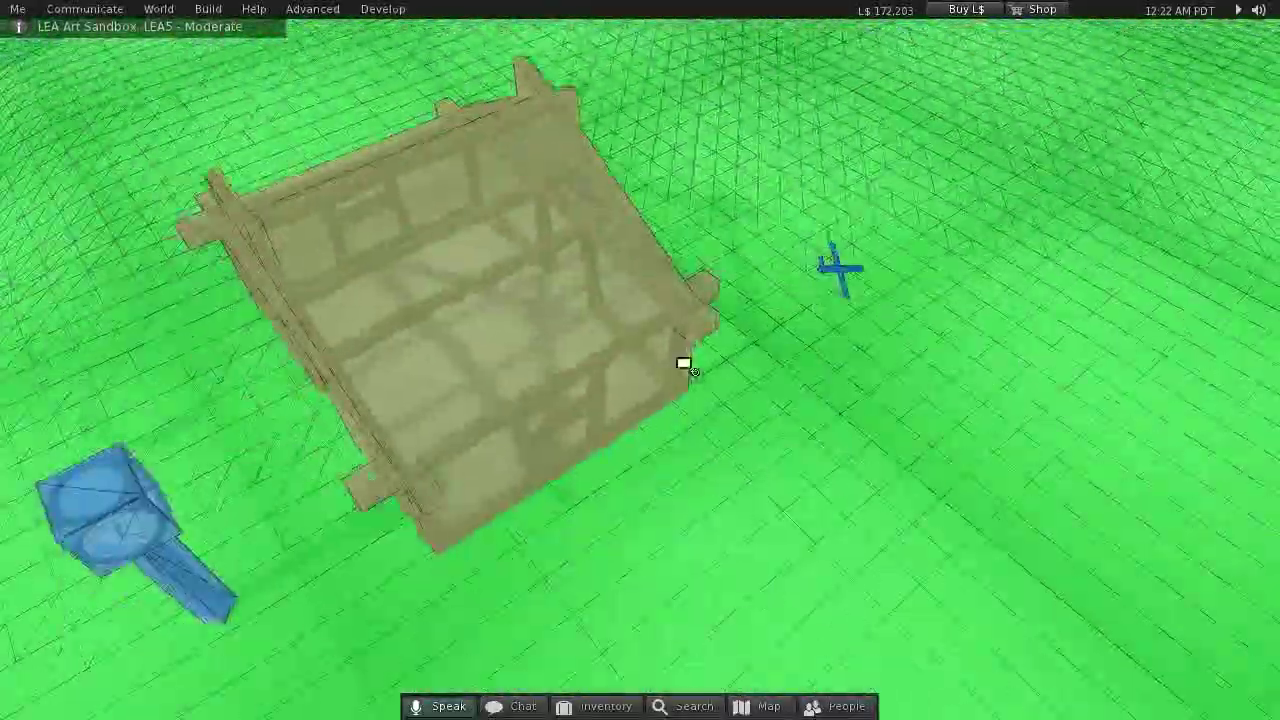
{"action": "left_click_drag", "start_coordinate": [888, 281], "coordinate": [320, 110], "text": "alt"}
{"action": "left_click_drag", "start_coordinate": [640, 360], "coordinate": [940, 440], "text": "ctrl+alt"}
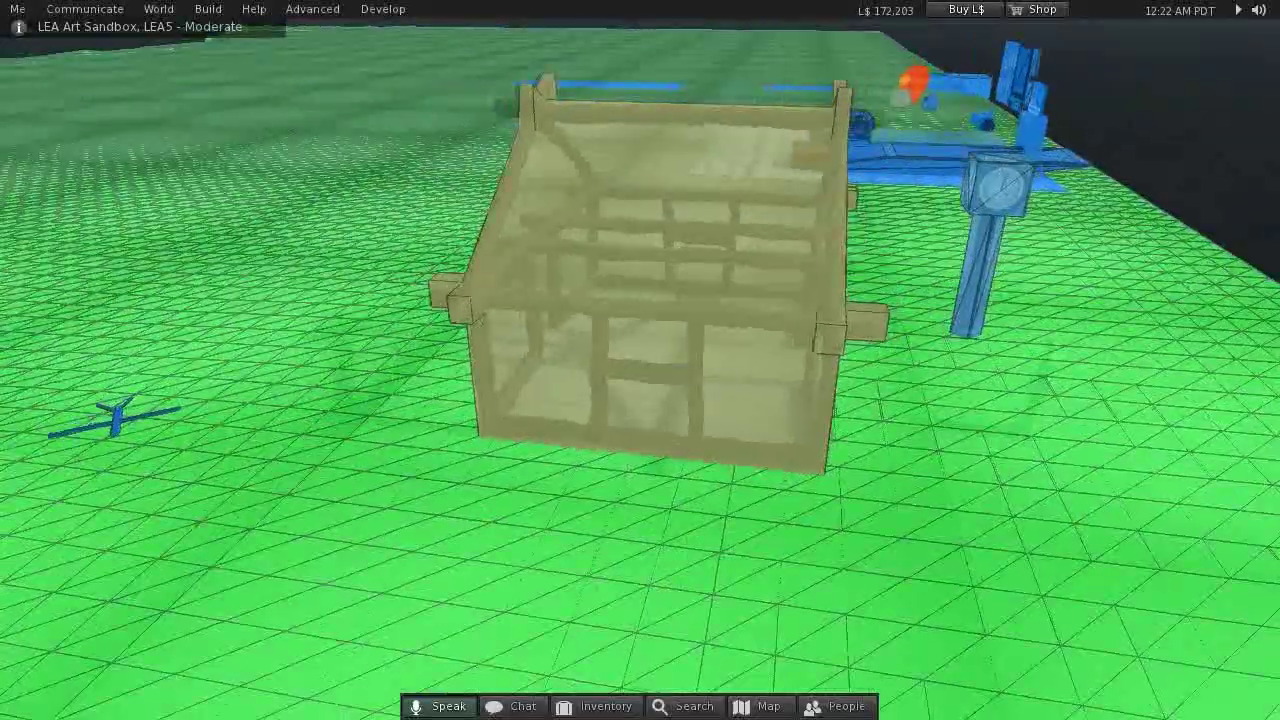
{"action": "left_click_drag", "start_coordinate": [940, 440], "coordinate": [1060, 446], "text": "ctrl+alt"}
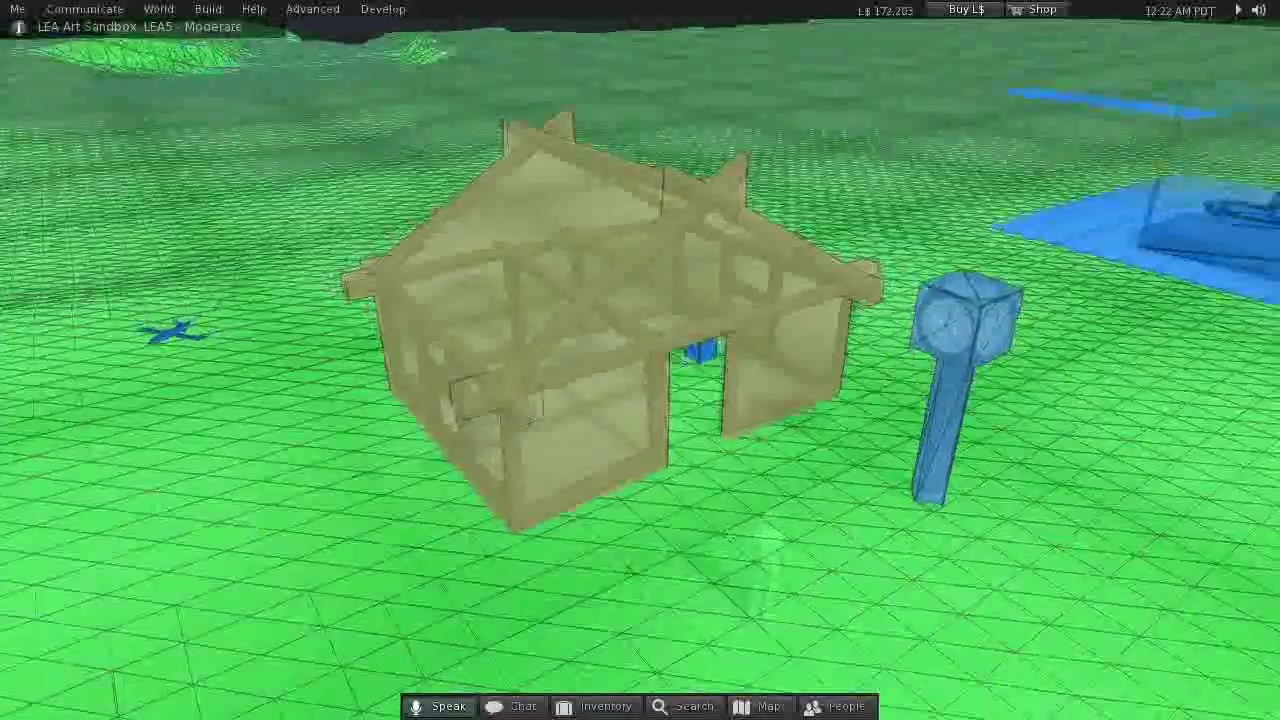
{"action": "mouse_move", "coordinate": [640, 360]}
{"action": "left_mouse_down", "text": "ctrl+alt"}
{"action": "mouse_move", "coordinate": [640, 318]}
{"action": "mouse_move", "coordinate": [634, 410]}
{"action": "mouse_move", "coordinate": [668, 462]}
{"action": "mouse_move", "coordinate": [637, 338]}
{"action": "left_mouse_up", "text": "ctrl+alt"}
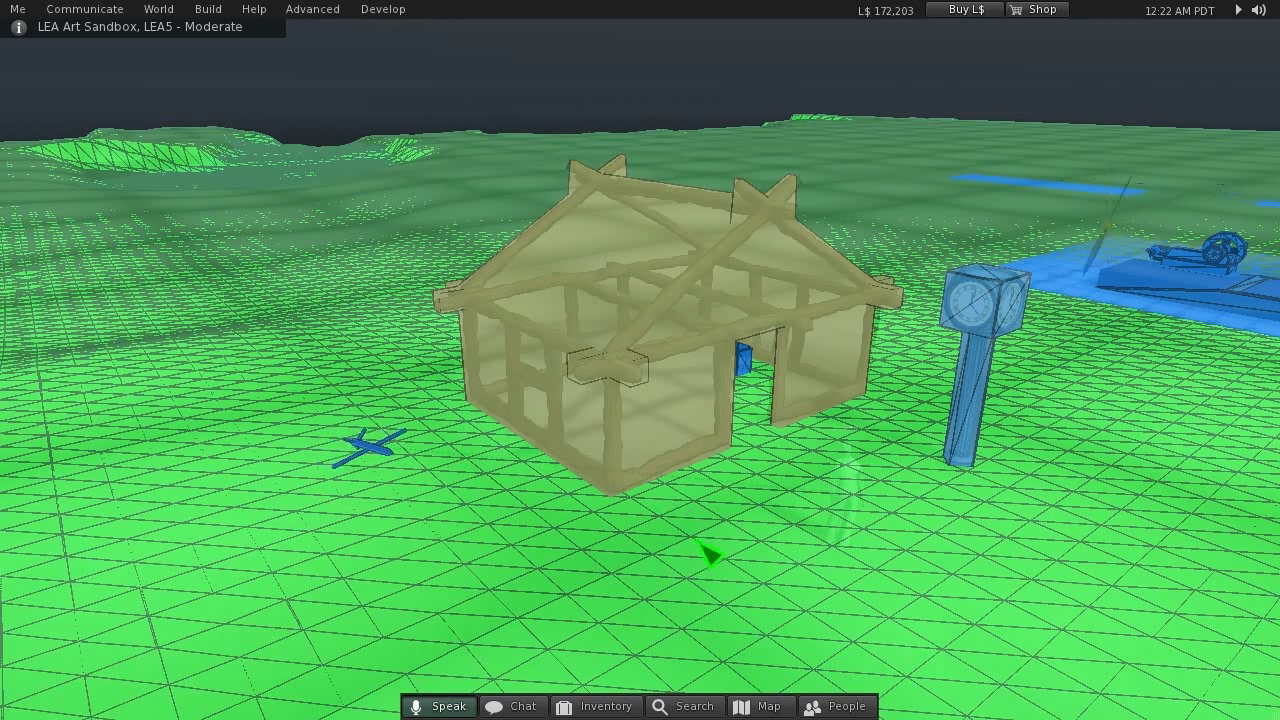